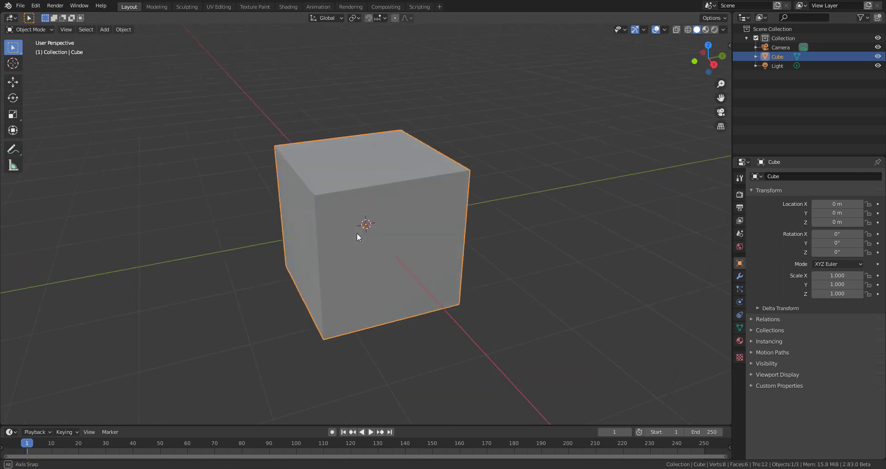
Step: Add a level 3 subdivision surface to the default cube and inset its top face in Edit Mode
key(ctrl+3)
middle_drag(357, 233, 400, 179)
key(Tab)
scroll(369, 143, down, 3)
key(3)
click(388, 153)
key(i)
click(380, 162)
Step: Extrude the inset top face down into the cube and inset it again to form a hollow cup
scroll(400, 179, up, 2)
key(r)
right_click(412, 195)
key(e)
click(422, 294)
key(i)
click(400, 271)
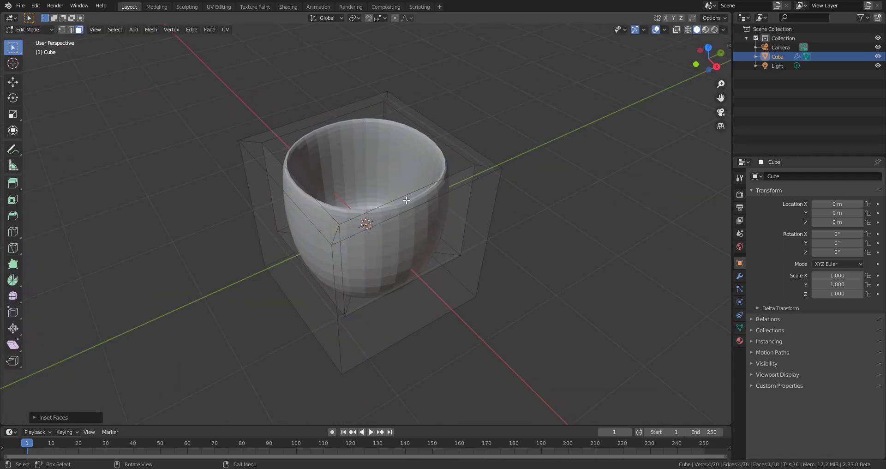
Step: Return to Object Mode and add a monkey mesh at a 3D cursor placed away from the cup
middle_drag(392, 245, 385, 154)
key(Tab)
scroll(396, 184, down, 6)
shift+middle_drag(507, 235, 320, 222)
click(394, 226)
shift+right_click(374, 196)
key(shift+a)
mouse_move(352, 208)
click(379, 296)
scroll(351, 268, up, 4)
Step: Copy the cup's modifiers to the monkey head with Copy Attributes, and clear the selection
scroll(286, 230, down, 2)
shift+click(159, 262)
key(ctrl+c)
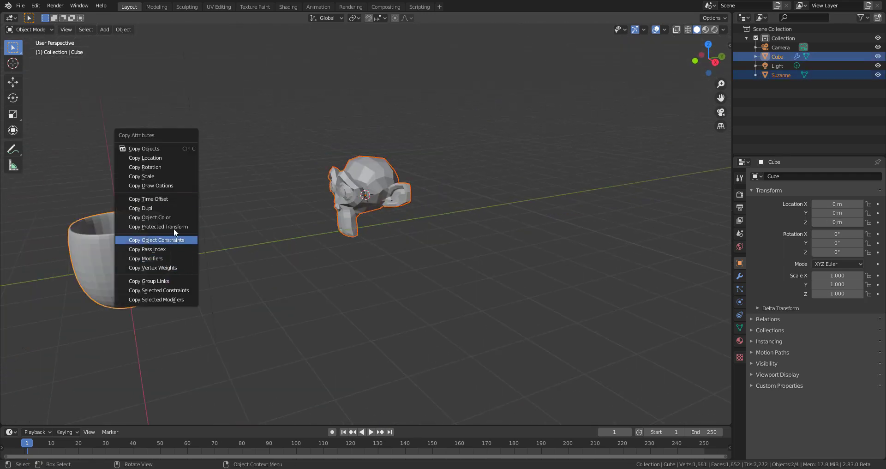
click(173, 230)
middle_drag(173, 230, 369, 341)
click(324, 347)
scroll(396, 329, up, 3)
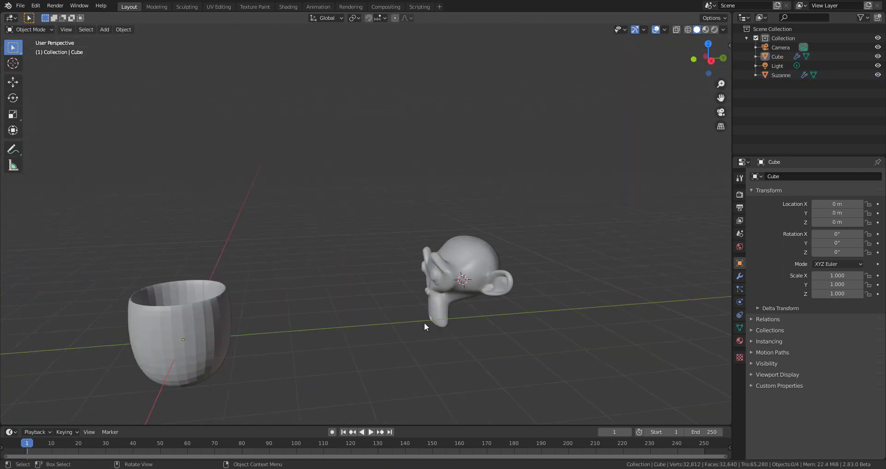
Step: Scale the cup down to about 0.391 and copy the monkey head's location to it with Copy Attributes
click(216, 344)
key(s)
click(206, 346)
shift+click(420, 312)
key(ctrl+c)
middle_drag(231, 346, 339, 298)
click(405, 217)
Step: Move the cup up onto the monkey's head and scale it up to about 0.613
click(778, 58)
scroll(306, 311, up, 2)
key(g)
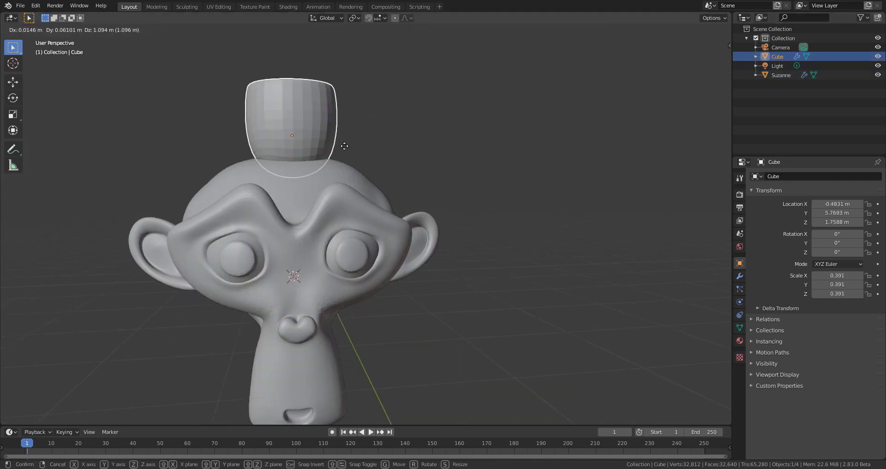
click(340, 134)
key(s)
click(364, 138)
Step: Apply smooth shading to the cup on the monkey's head
middle_drag(351, 222, 295, 247)
scroll(289, 251, down, 3)
mouse_move(208, 314)
middle_down()
mouse_move(273, 295)
mouse_move(252, 289)
middle_up()
right_click(344, 176)
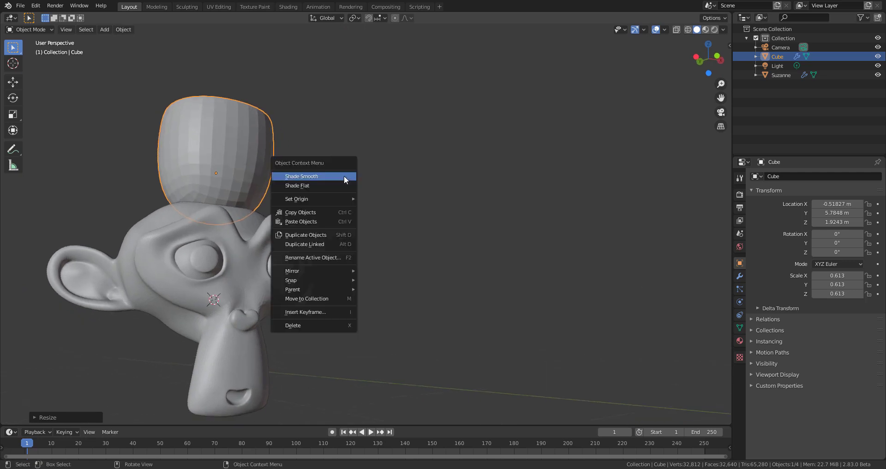
click(344, 175)
Step: Add a torus mesh at the 3D cursor in the monkey head
middle_drag(342, 222, 351, 196)
click(367, 276)
key(shift+a)
mouse_move(366, 276)
click(400, 341)
Step: Copy the monkey head's modifiers to the torus and move the torus down beneath the head
shift+click(267, 321)
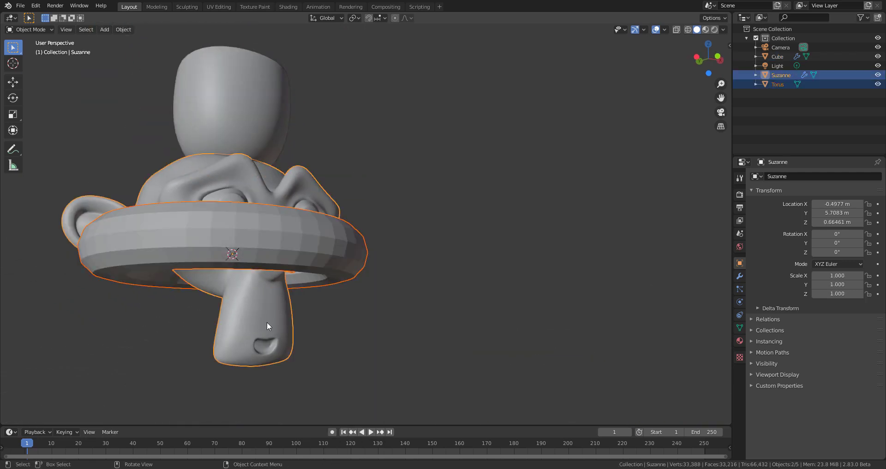
key(ctrl+c)
click(328, 328)
key(g)
click(400, 413)
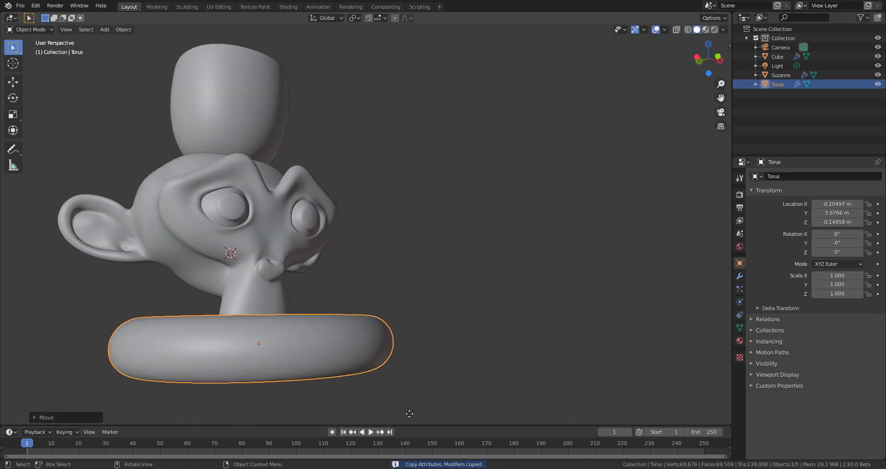
Step: Place the 3D cursor beside the torus, add a cube there and scale it down uniformly
click(571, 360)
shift+right_click(573, 359)
key(shift+a)
mouse_move(567, 281)
click(609, 289)
key(s)
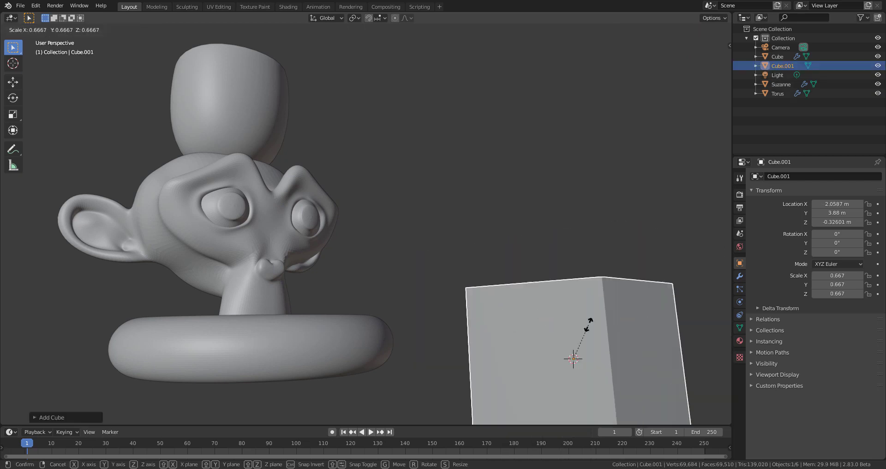
Step: Open the material settings of the new cube beside the torus
click(739, 340)
click(791, 214)
click(817, 235)
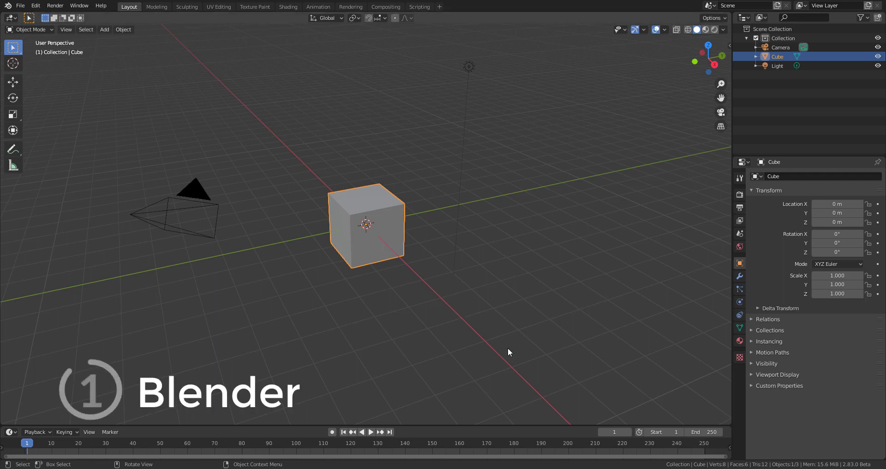
Step: Add a monkey mesh to the scene with the default cube
middle_drag(508, 352, 497, 316)
click(498, 309)
key(shift+a)
mouse_move(502, 280)
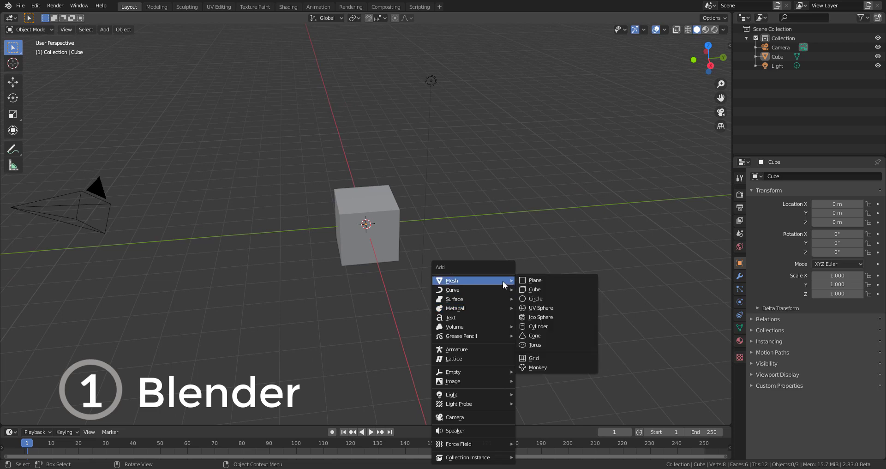
click(569, 370)
middle_drag(454, 258, 369, 249)
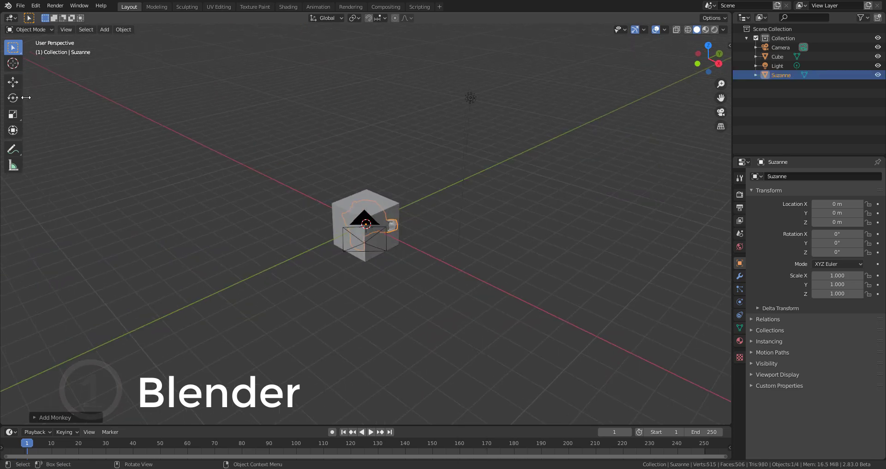
Step: Move the monkey head along the Y axis to 8.8158 m and rotate it to about -99.9°, -29°, -33.8°
click(13, 82)
middle_drag(507, 221, 408, 225)
drag(408, 225, 606, 223)
key(r)
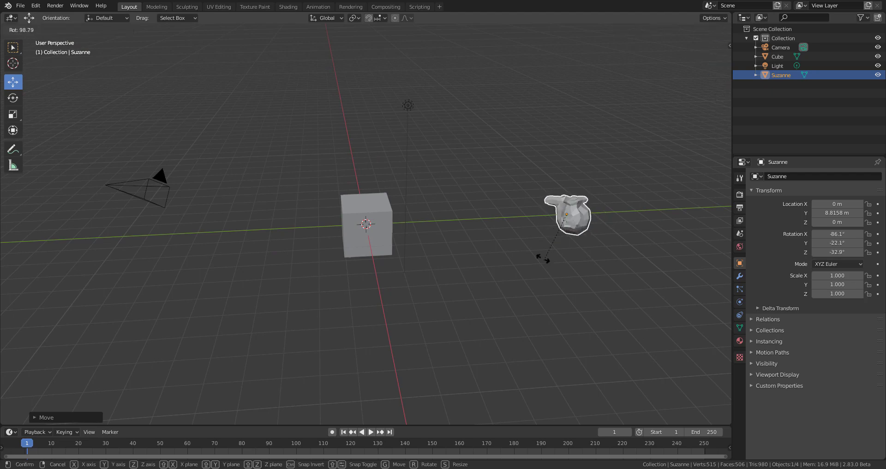
click(526, 264)
Step: Scale the monkey head up uniformly to about 1.863
middle_drag(526, 264, 616, 225)
key(s)
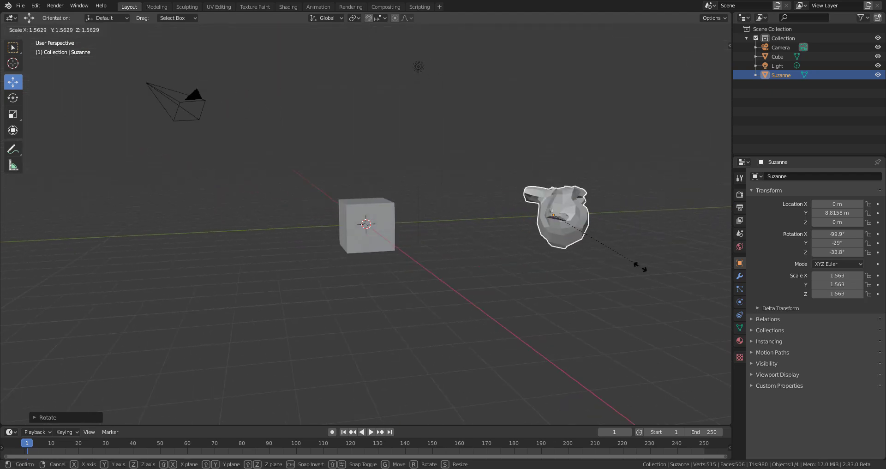
click(582, 289)
middle_drag(397, 190, 462, 224)
scroll(461, 224, up, 4)
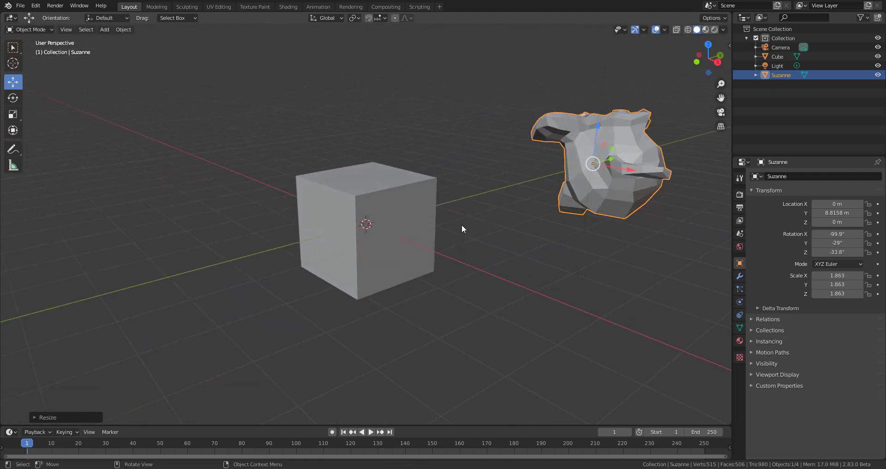
shift+middle_drag(525, 230, 458, 250)
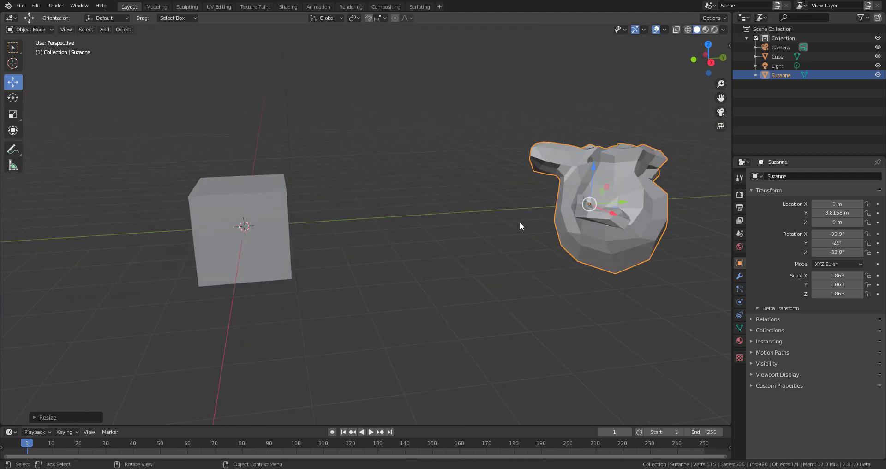
Step: Display the object transform values in the viewport and select the cube, adding the monkey head as the active object
key(n)
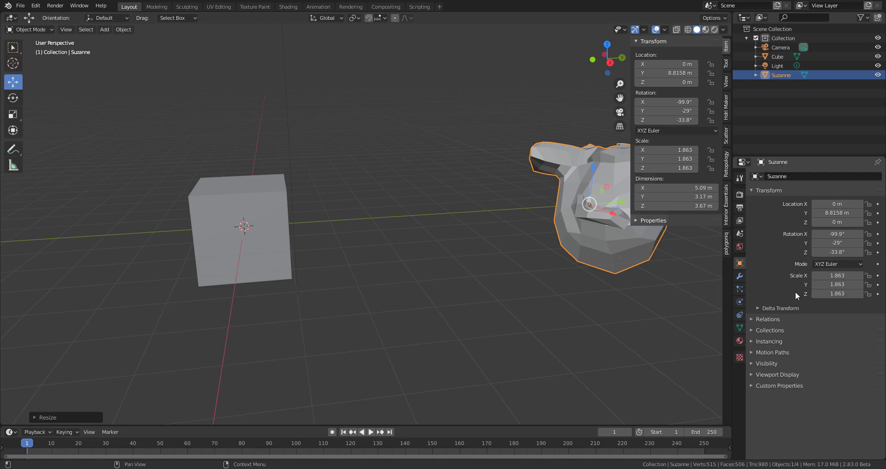
middle_drag(469, 278, 470, 259)
scroll(469, 257, down, 1)
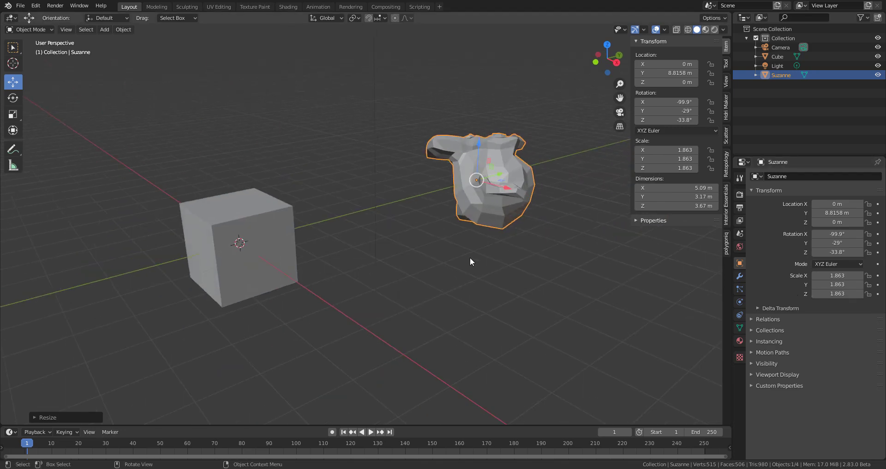
click(278, 229)
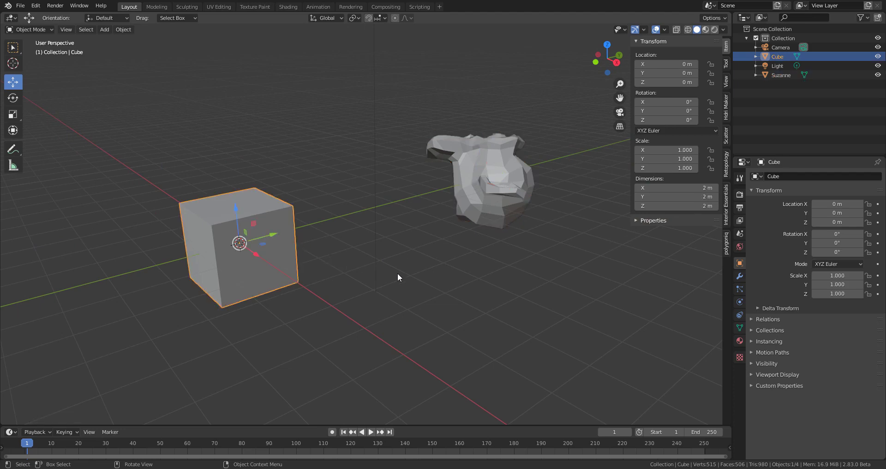
shift+click(502, 176)
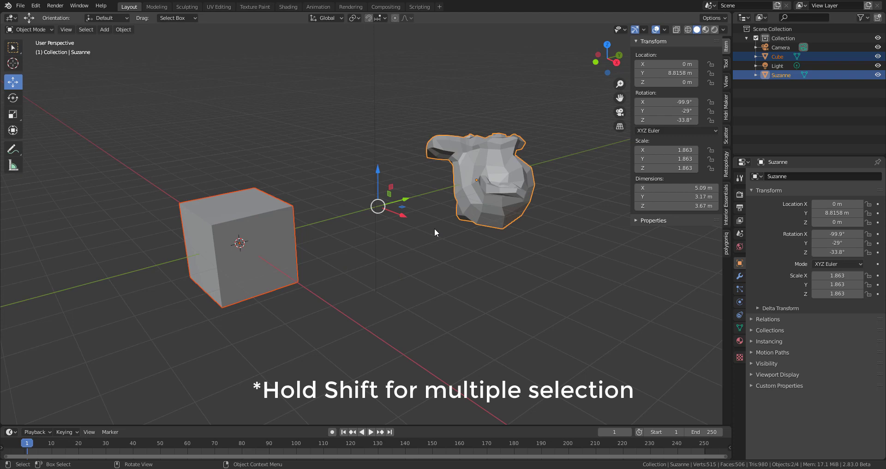
Step: Copy all of the monkey head's location values to the selected cube, and undo the copy
right_click(655, 65)
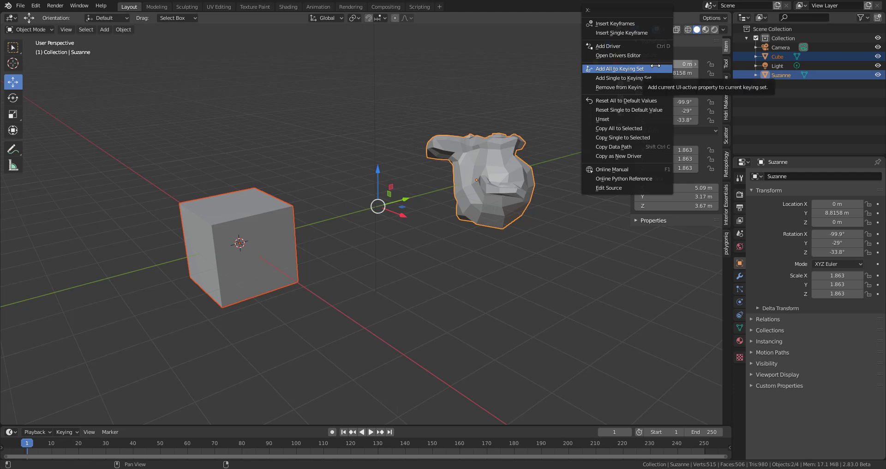
key(Escape)
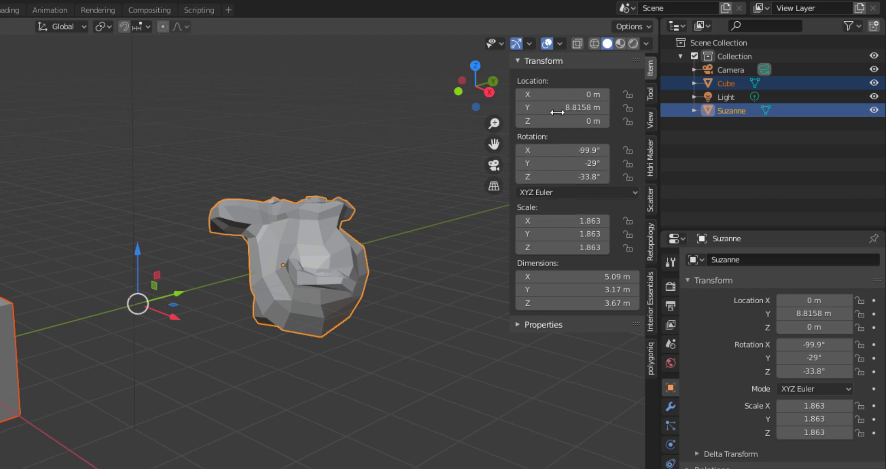
right_click(539, 90)
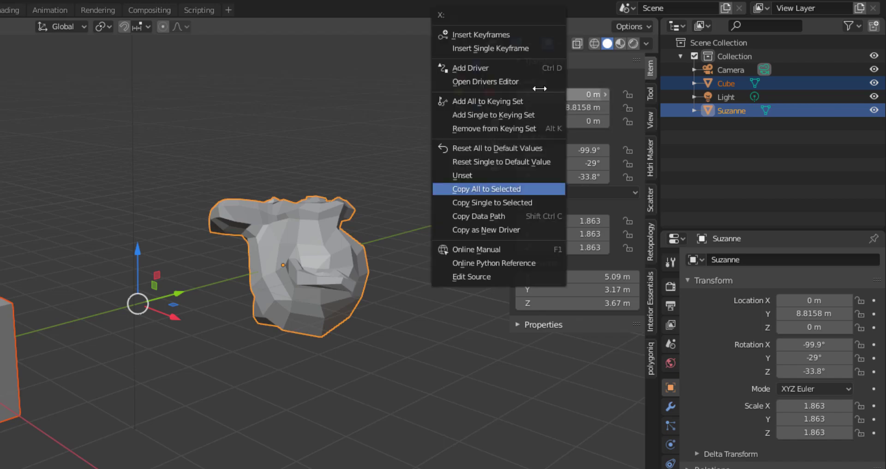
click(506, 189)
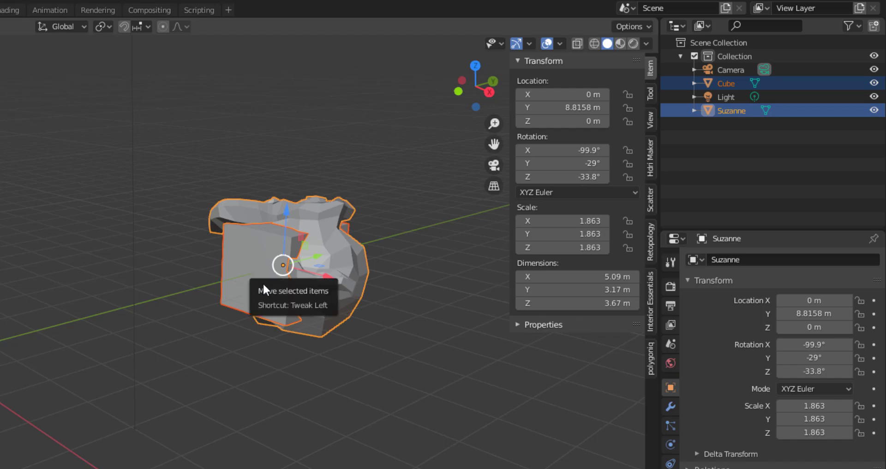
key(ctrl+z)
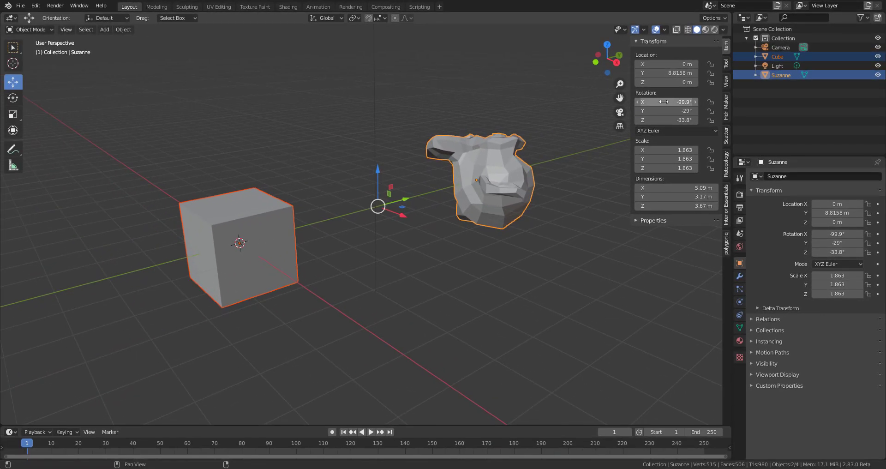
Step: Copy all of the monkey head's rotation values to the selected cube, and undo the copy
right_click(583, 139)
click(651, 129)
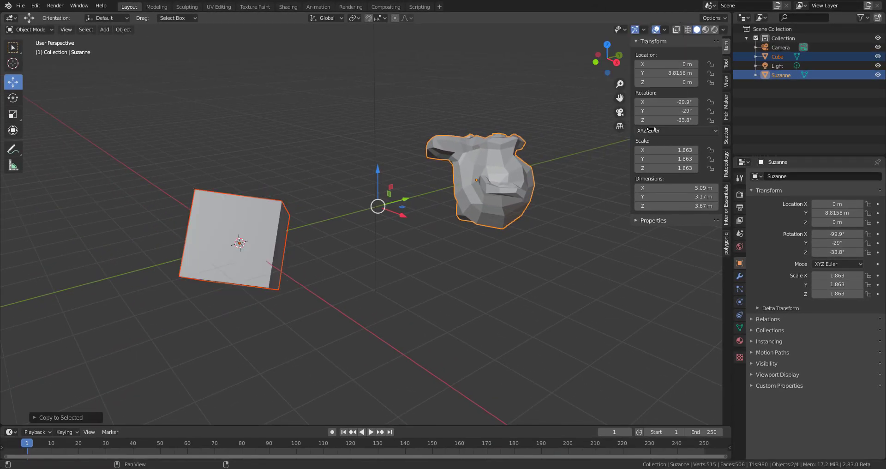
key(ctrl+z)
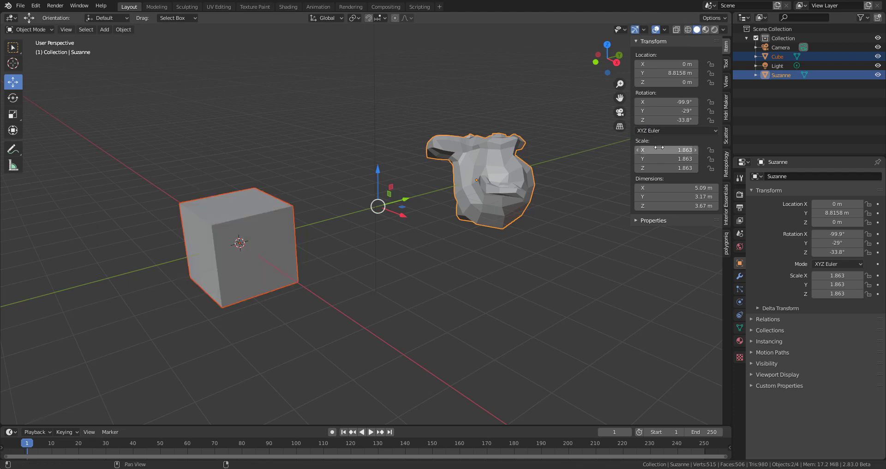
Step: Copy all of the monkey head's scale values to the selected cube, and undo the copy
right_click(658, 148)
click(652, 147)
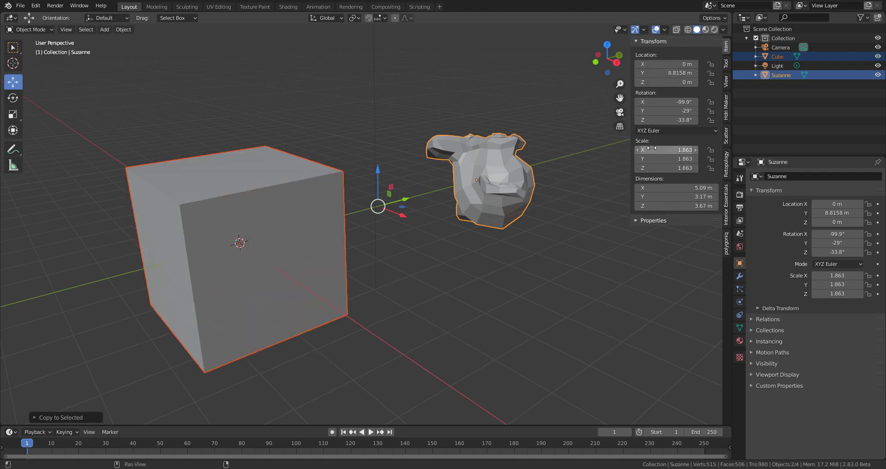
key(ctrl+z)
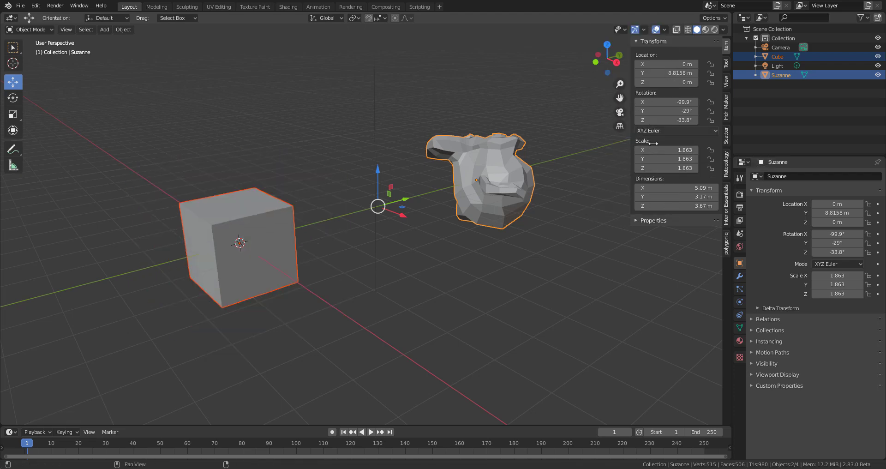
Step: Copy only the monkey head's X rotation to the selected cube, and undo the copy
right_click(668, 102)
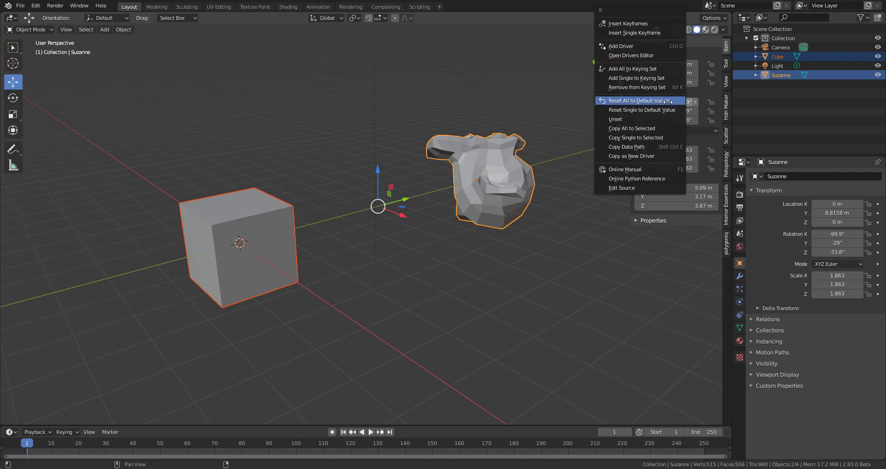
click(646, 137)
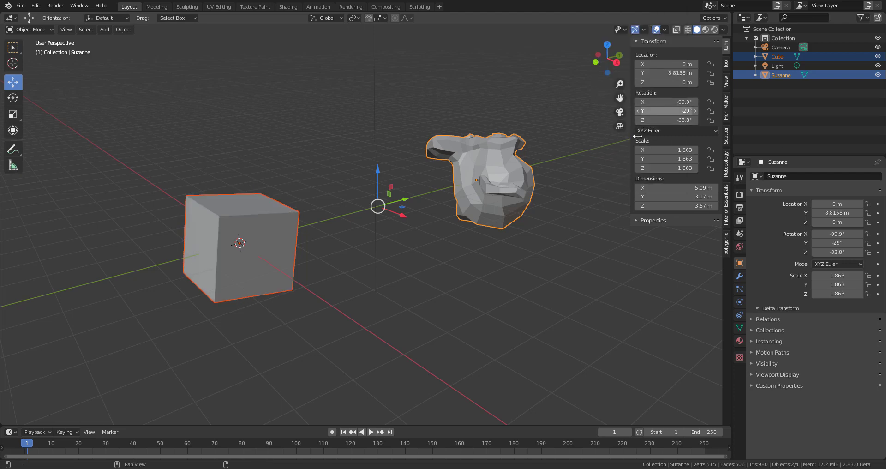
key(ctrl)
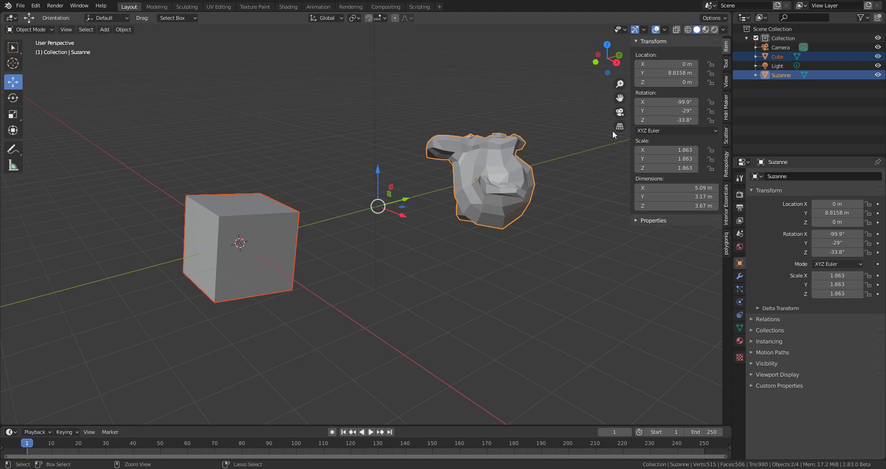
key(ctrl+z)
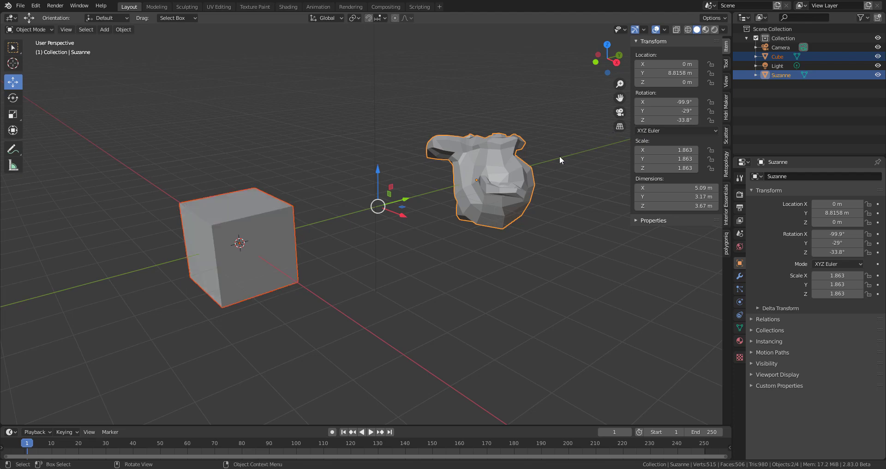
Step: Switch to Maya, create a polygon cube at the origin and frame it in the perspective view
key(alt)
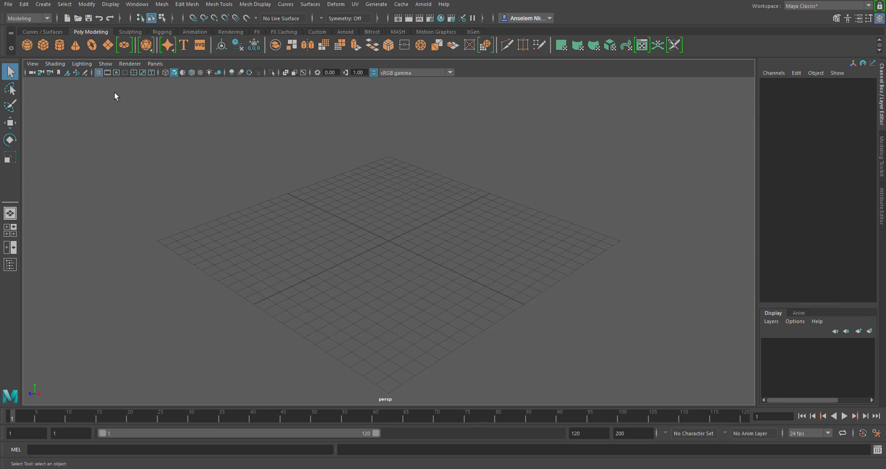
click(44, 45)
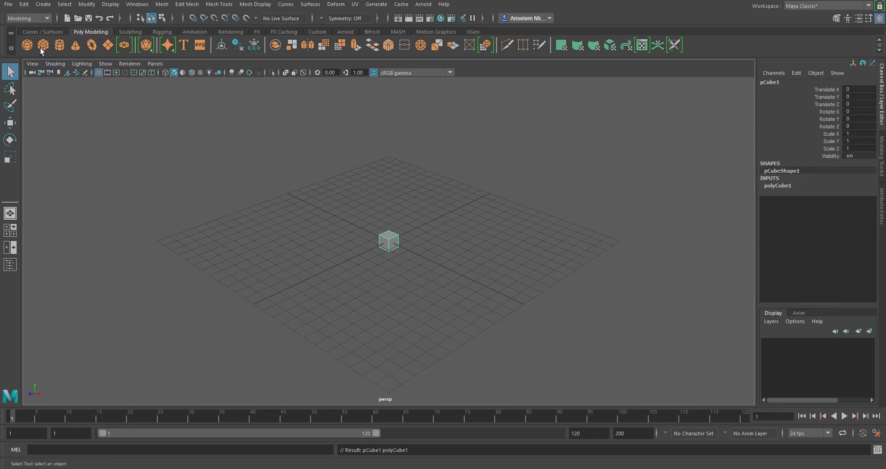
key(f)
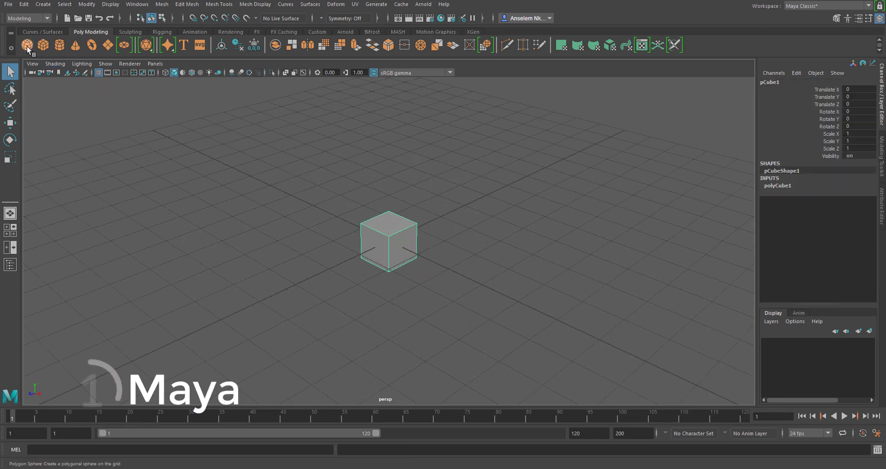
Step: Create a polygon sphere and move it along the Z axis to about -7.9
click(27, 45)
key(w)
drag(356, 255, 546, 172)
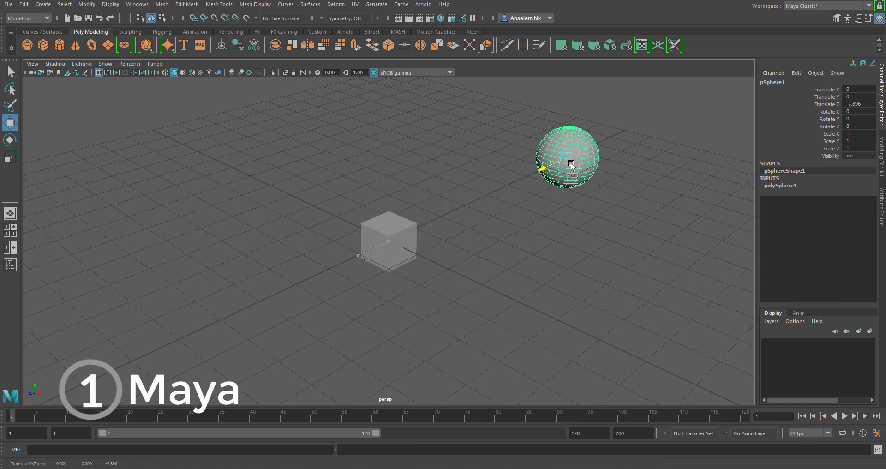
Step: Rotate the cube freely to about X 94.5, Y 11.1, Z -55.3 and scale it uniformly to about 1.8
click(387, 243)
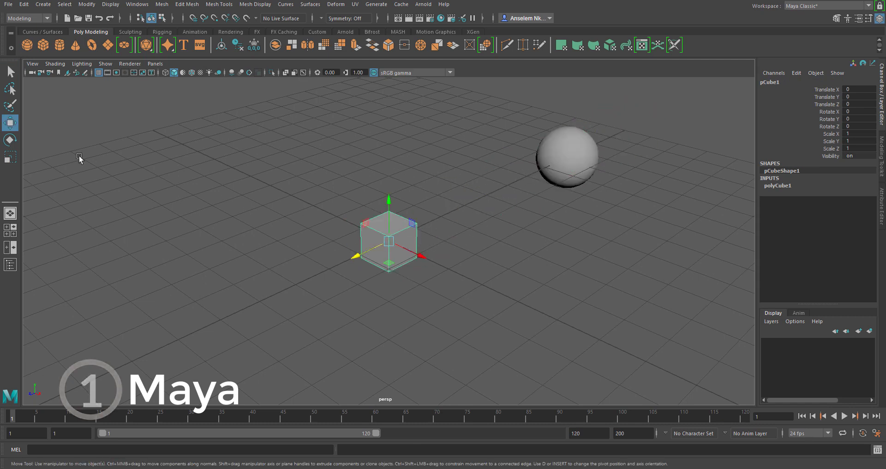
key(e)
drag(355, 226, 311, 283)
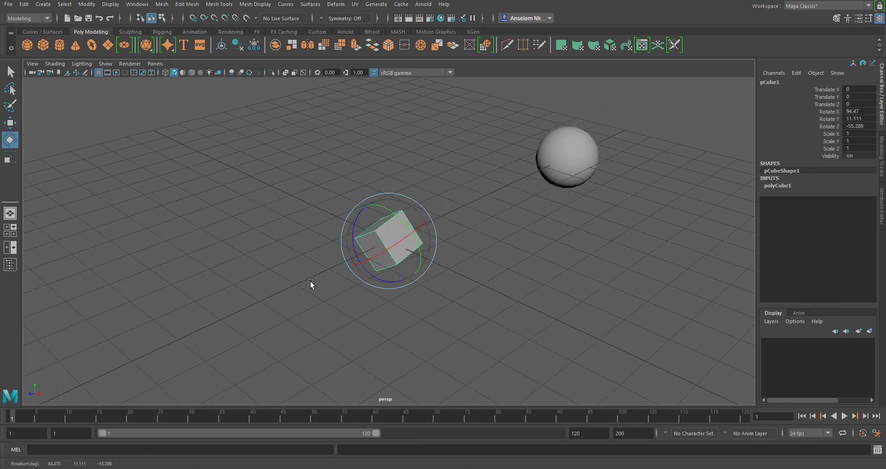
click(9, 157)
drag(388, 240, 474, 261)
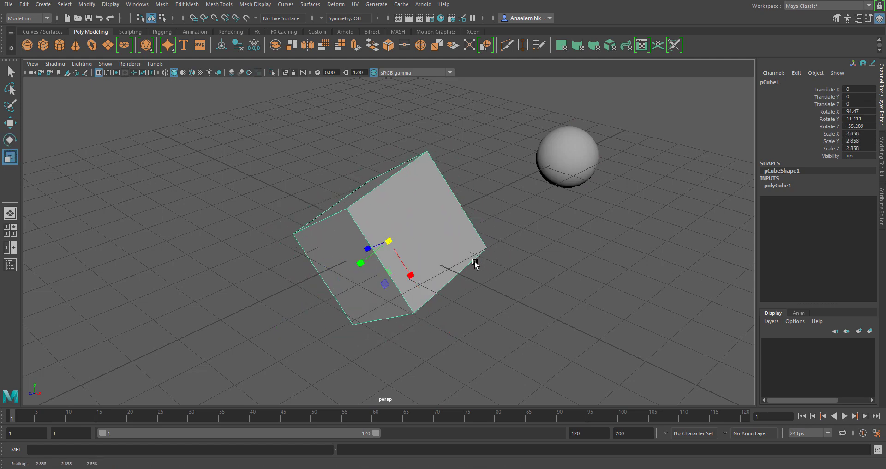
scroll(475, 261, down, 3)
middle_drag(545, 280, 540, 278)
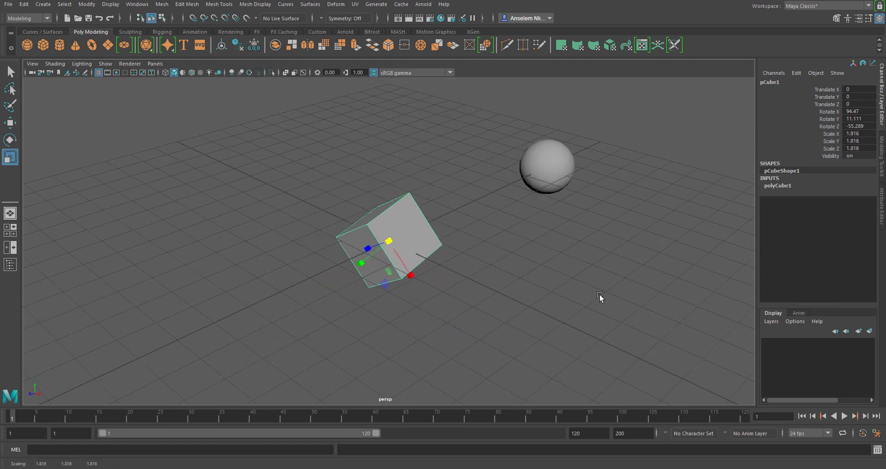
Step: Select the sphere along with the cube, and place the Match Transformations options in a floating window beside the objects
alt+drag(599, 295, 577, 283)
alt+middle_drag(577, 283, 461, 324)
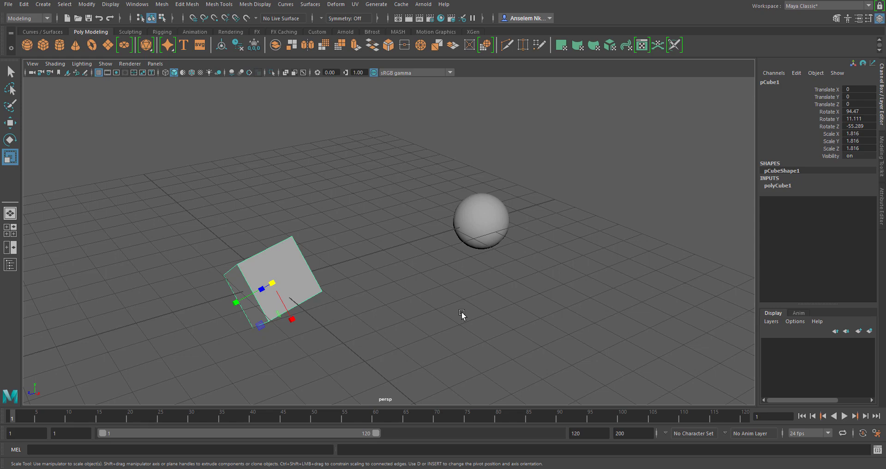
shift+click(484, 217)
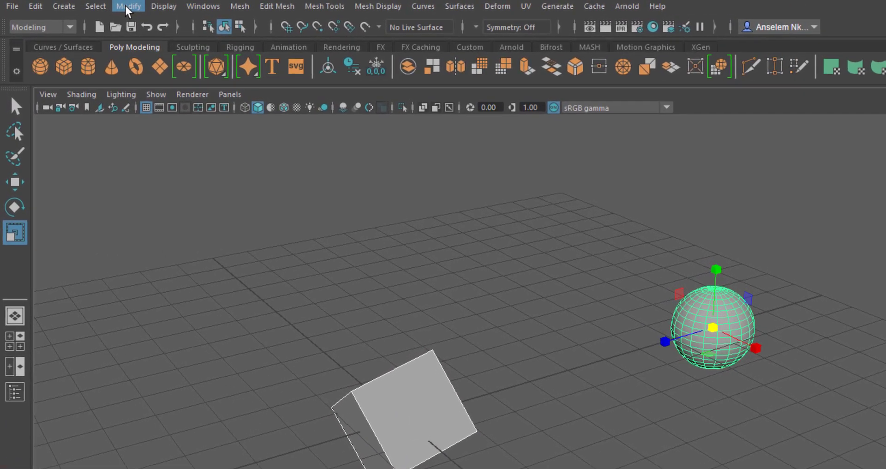
click(126, 6)
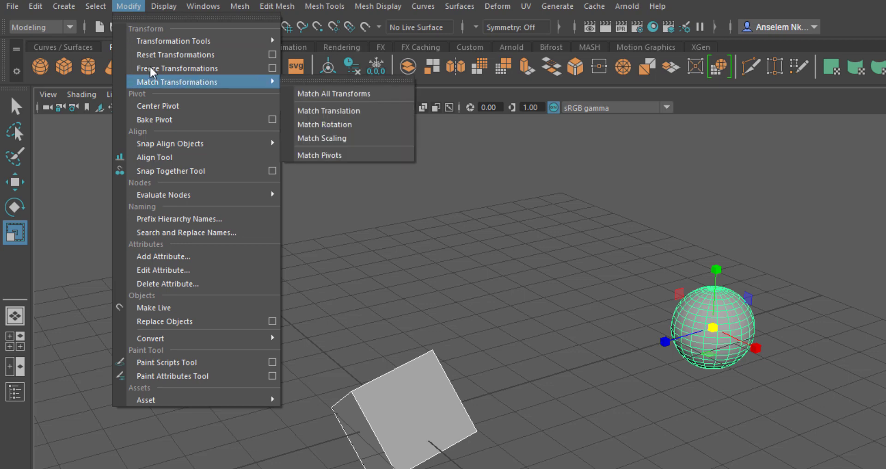
click(323, 80)
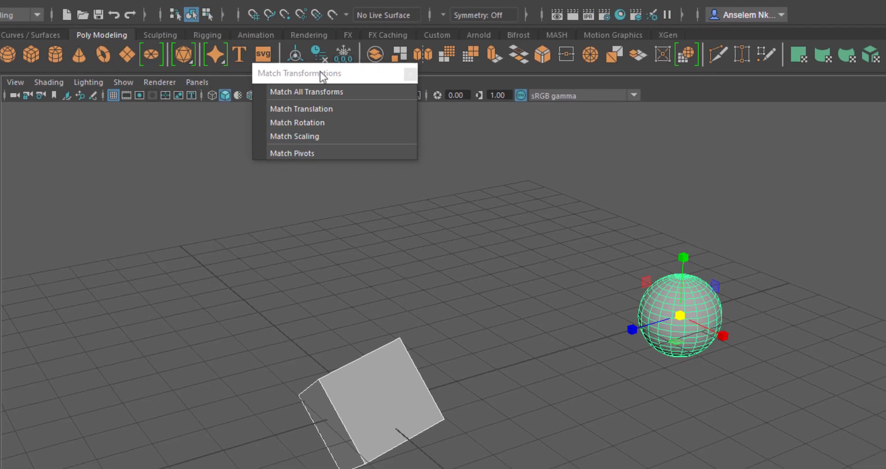
drag(323, 76, 747, 111)
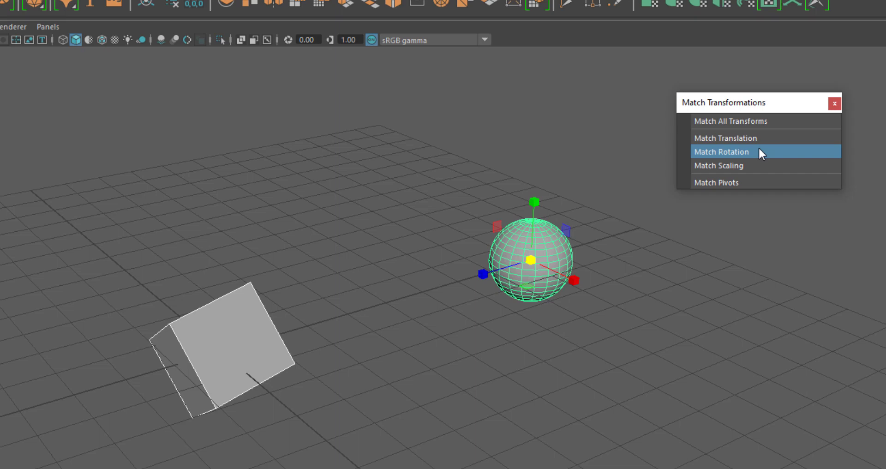
Step: Try matching the cube's rotation, translation and scaling to the sphere one at a time, undoing each match
click(759, 150)
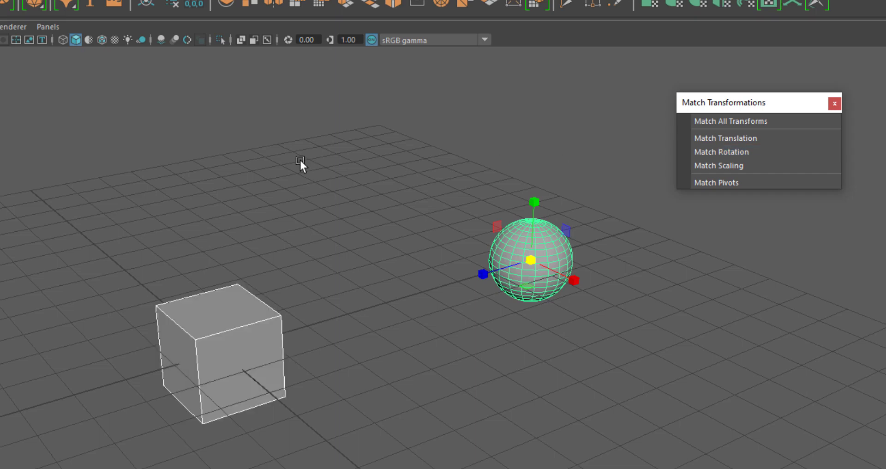
key(ctrl+z)
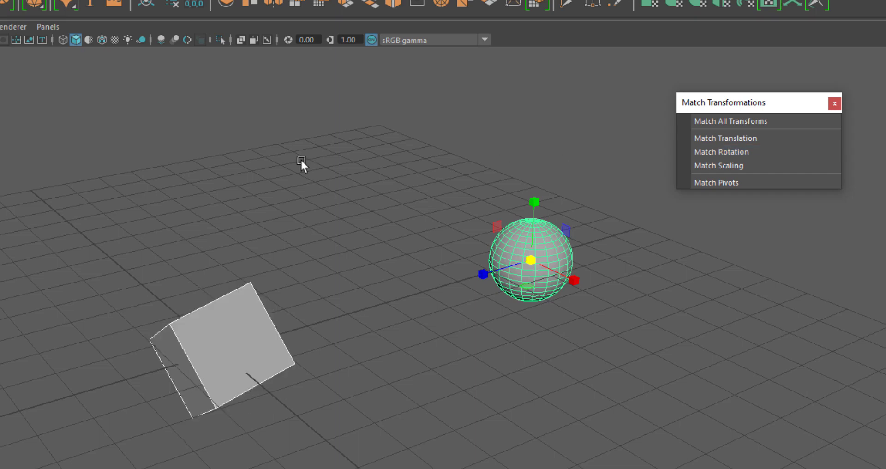
click(751, 137)
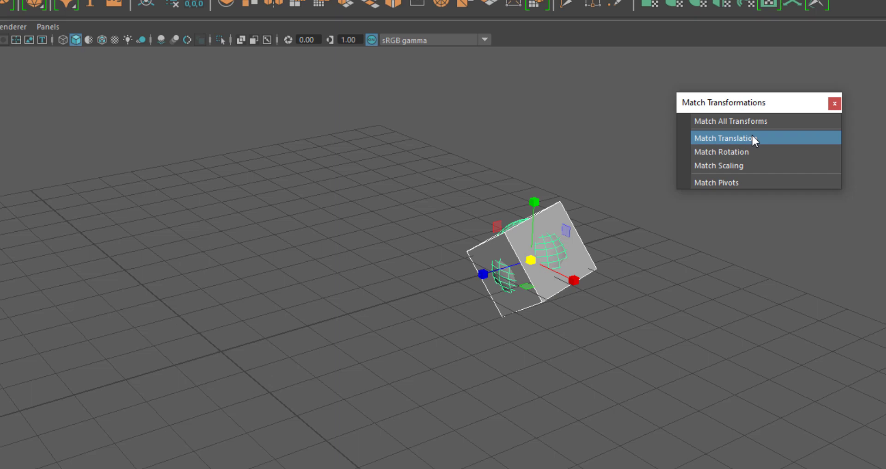
key(ctrl+z)
click(737, 167)
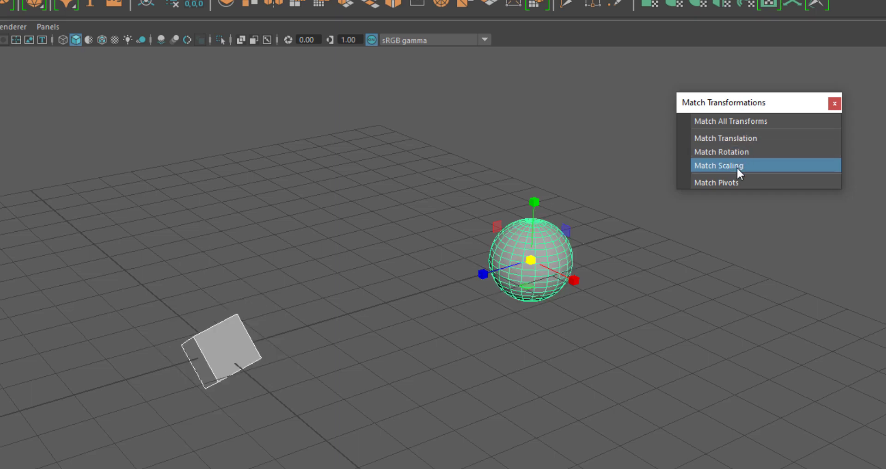
key(ctrl+z)
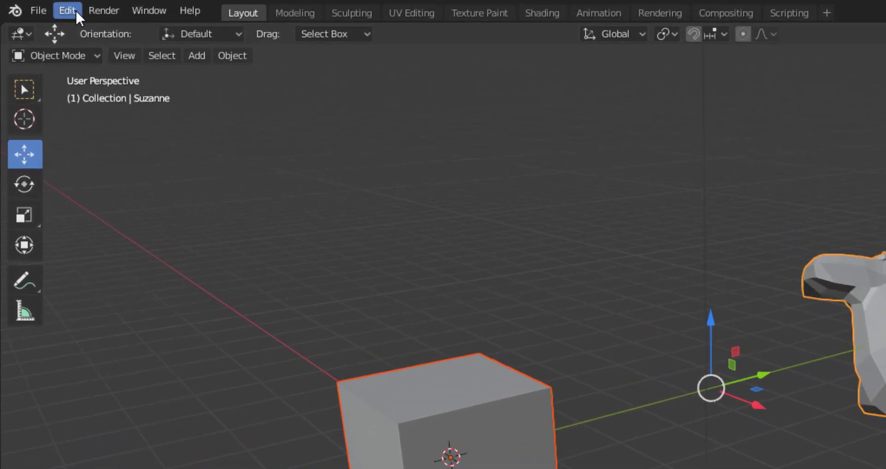
Step: Switch to Blender, enable the Interface: Copy Attributes Menu add-on by searching for "cop", and close the preferences
click(75, 10)
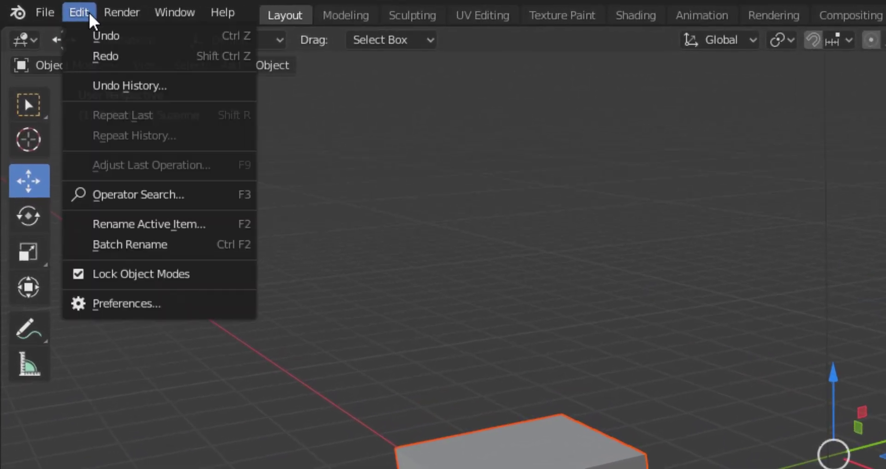
click(239, 306)
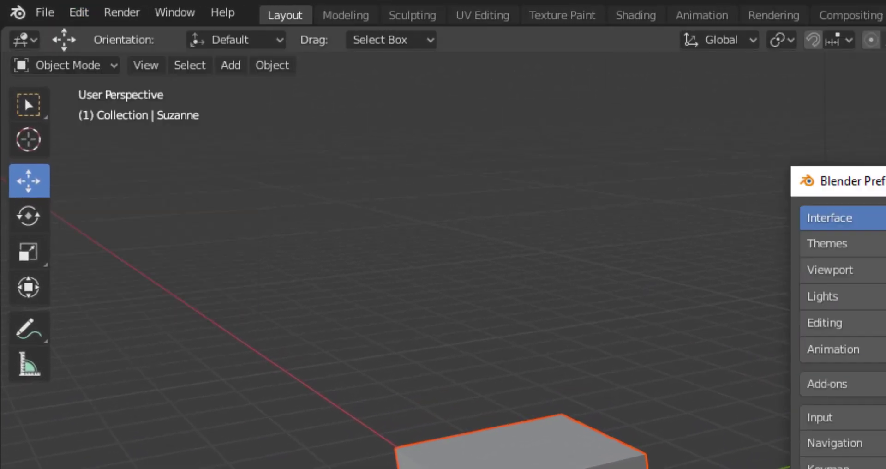
click(850, 381)
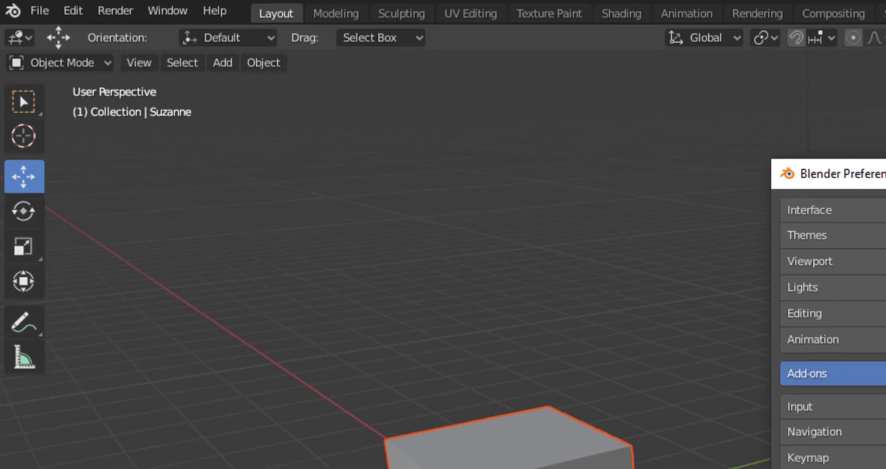
click(827, 130)
text(c)
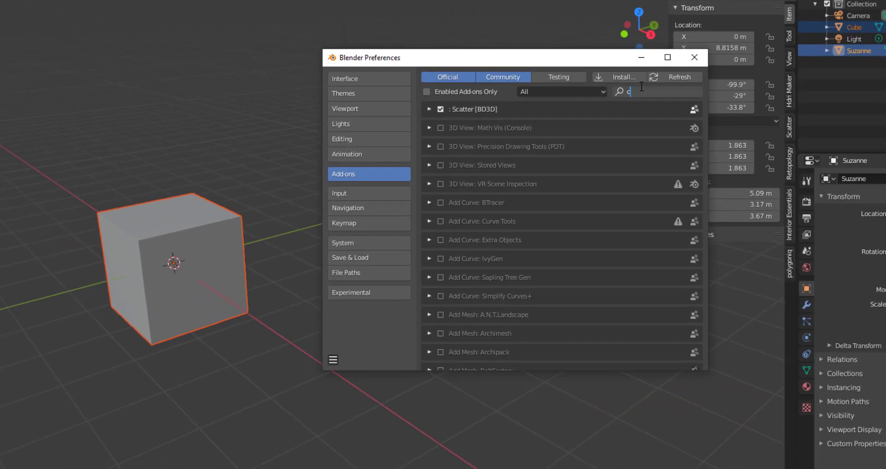
text(op)
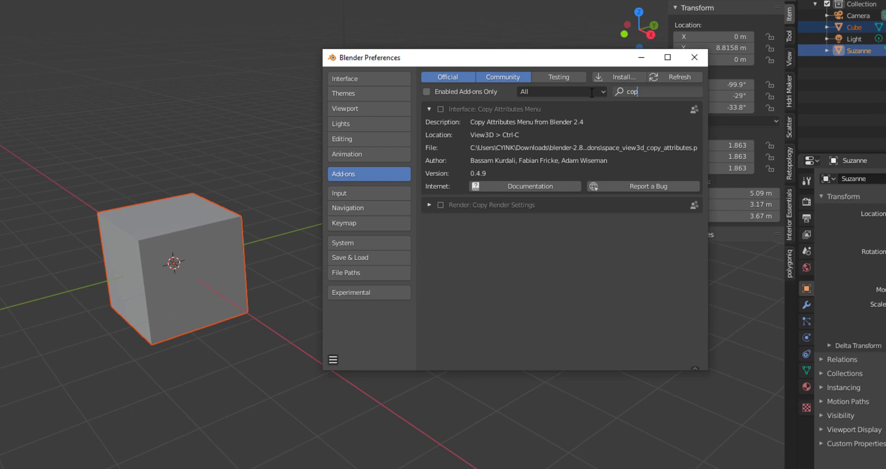
key(Return)
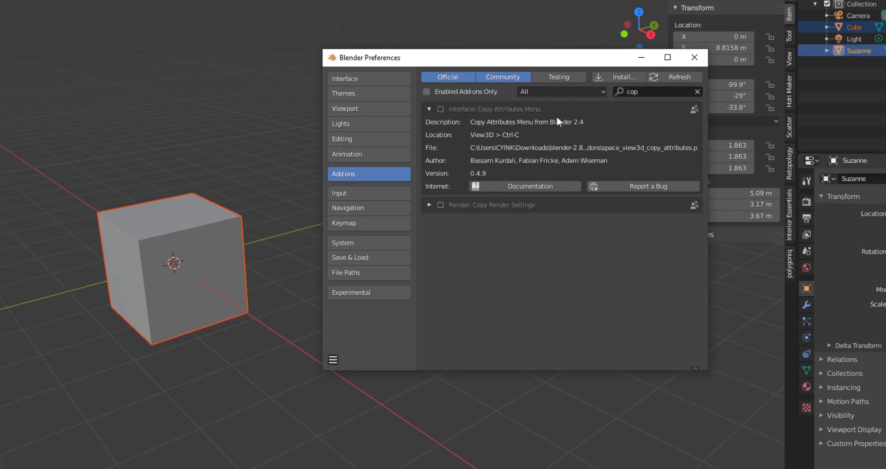
click(441, 109)
click(694, 57)
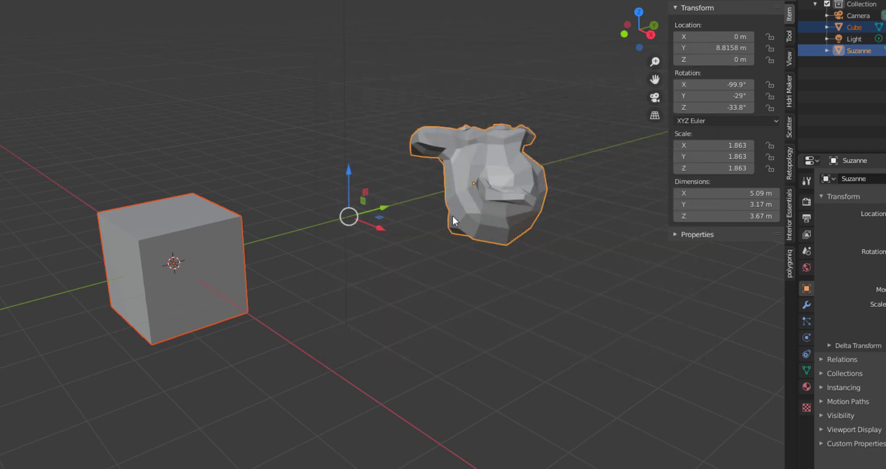
Step: Select the monkey head and add the cube as the active object, and examine the available Copy Attributes options
key(alt+a)
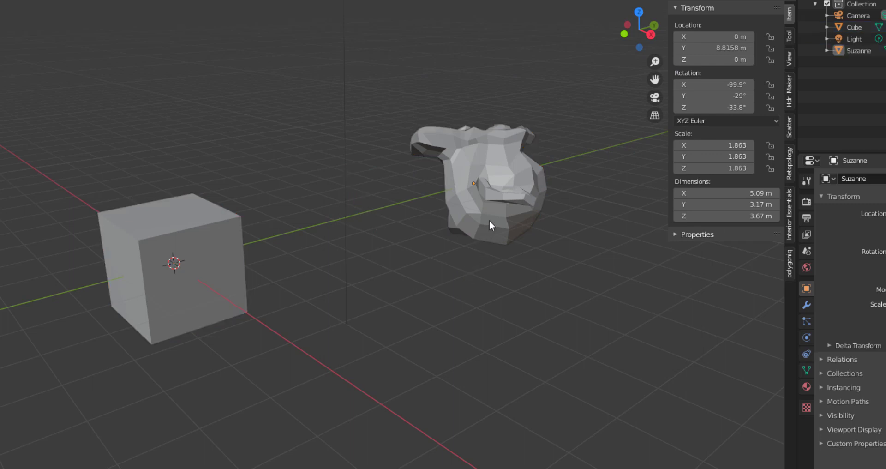
click(503, 187)
shift+click(161, 287)
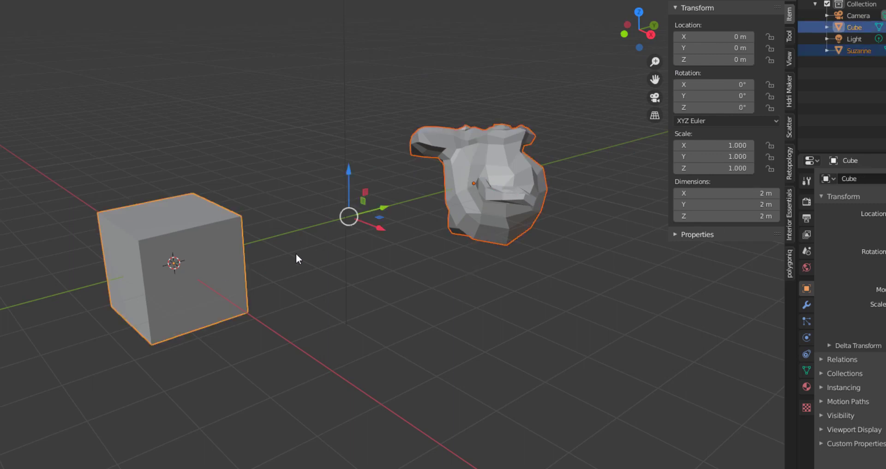
key(ctrl+c)
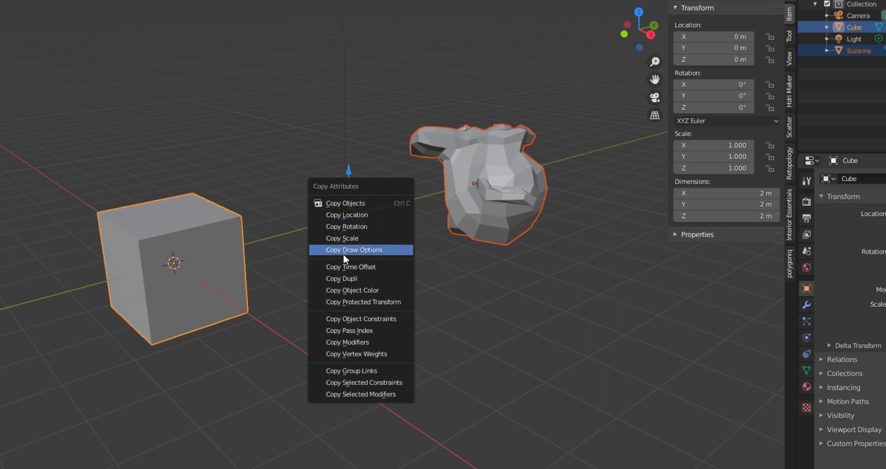
key(Down)
key(Down)
key(Down)
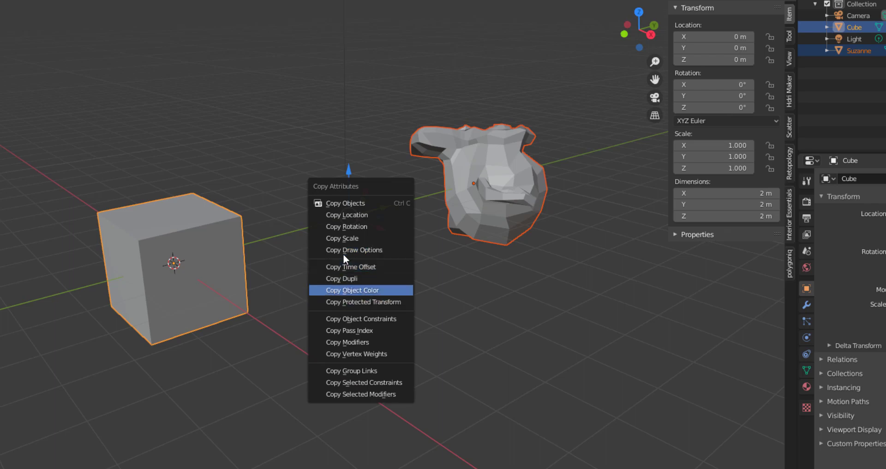
key(Down)
key(Down)
key(Down)
key(Down)
key(Down)
key(Up)
key(Down)
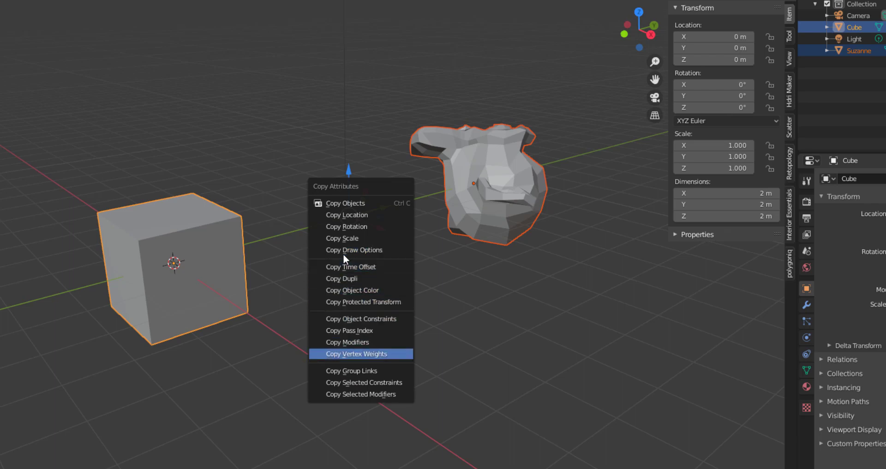
scroll(342, 254, down, 2)
scroll(342, 253, up, 3)
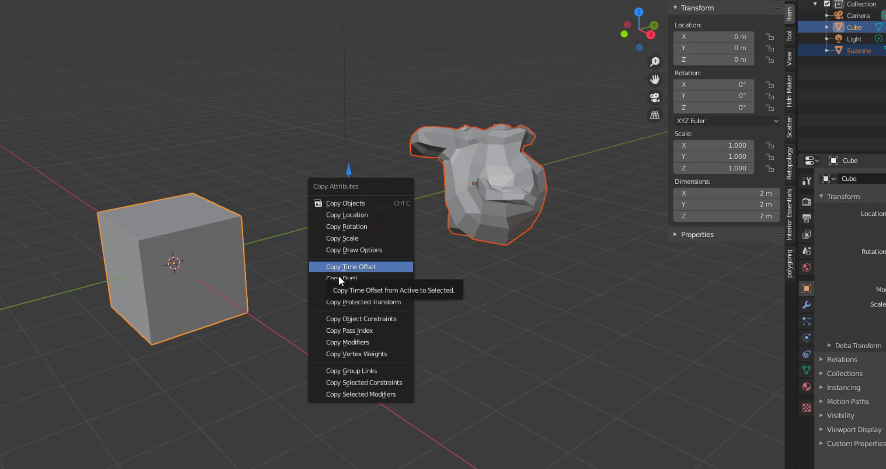
Step: Copy the cube's scale to the monkey head with Copy Attributes, and undo the copy
click(360, 239)
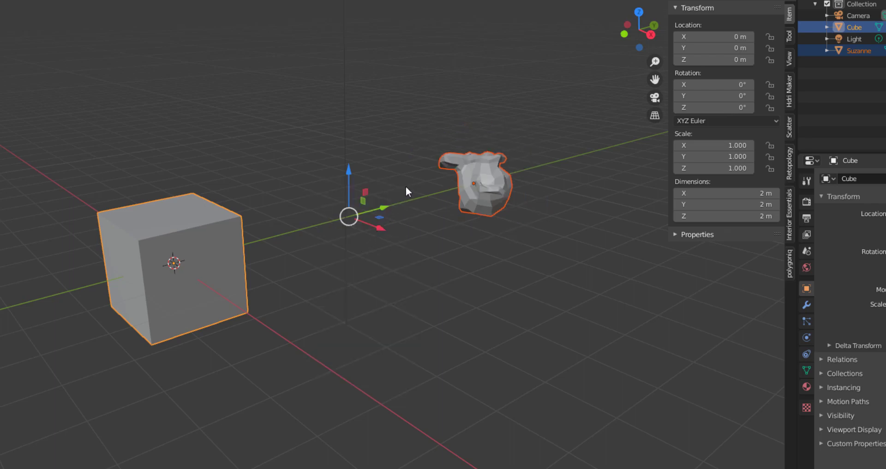
key(ctrl+z)
key(ctrl+z)
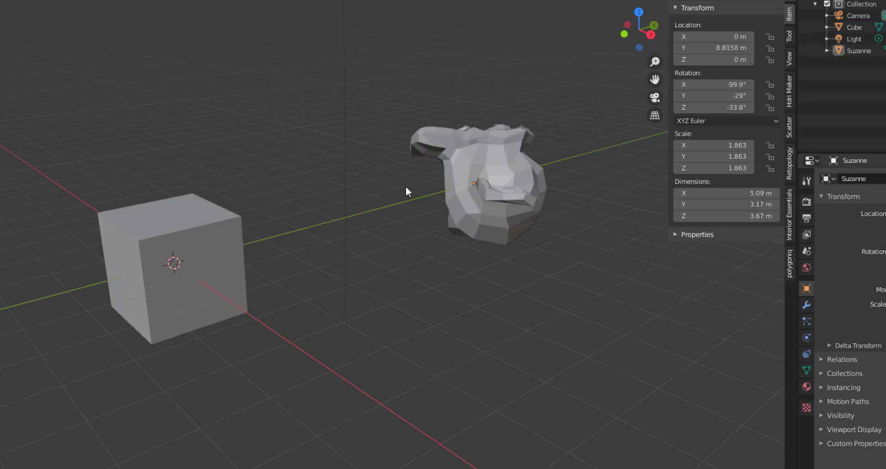
middle_drag(403, 187, 258, 228)
click(172, 261)
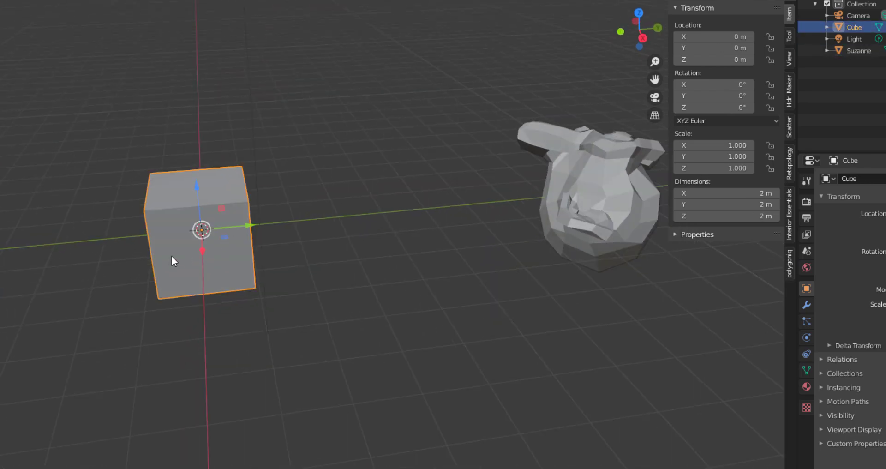
shift+click(598, 204)
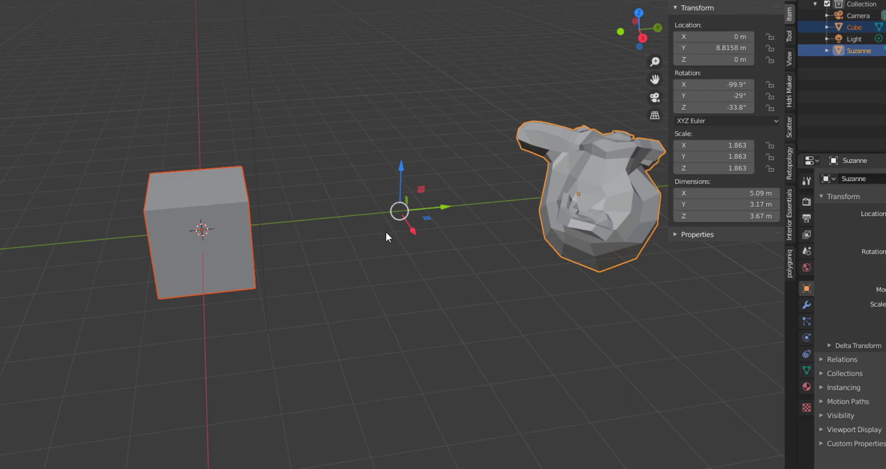
key(ctrl+c)
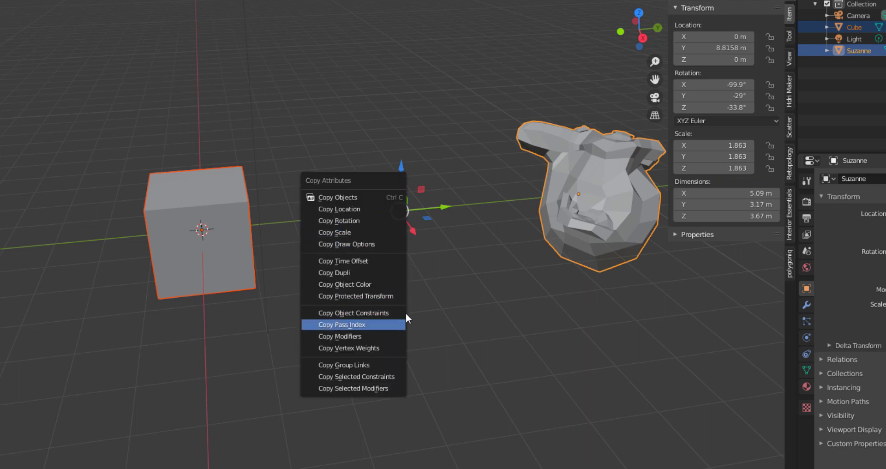
click(552, 262)
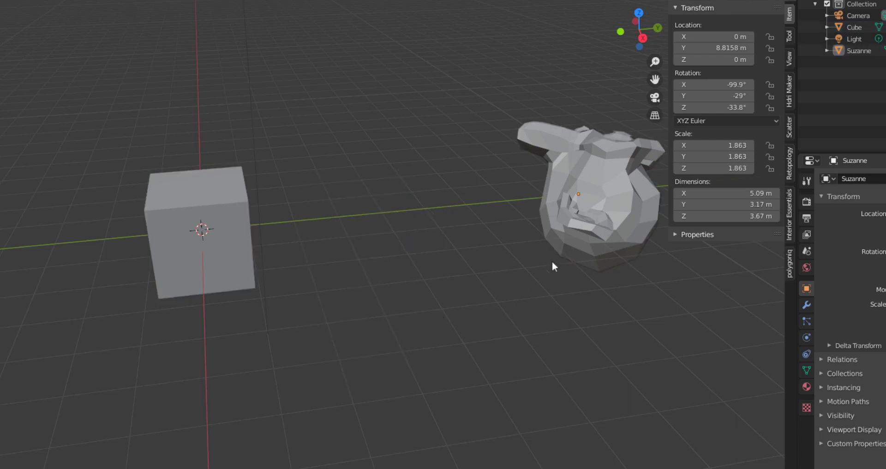
Step: Give the monkey head a Subdivision Surface modifier with a viewport level of 2 and shade it smooth
click(579, 234)
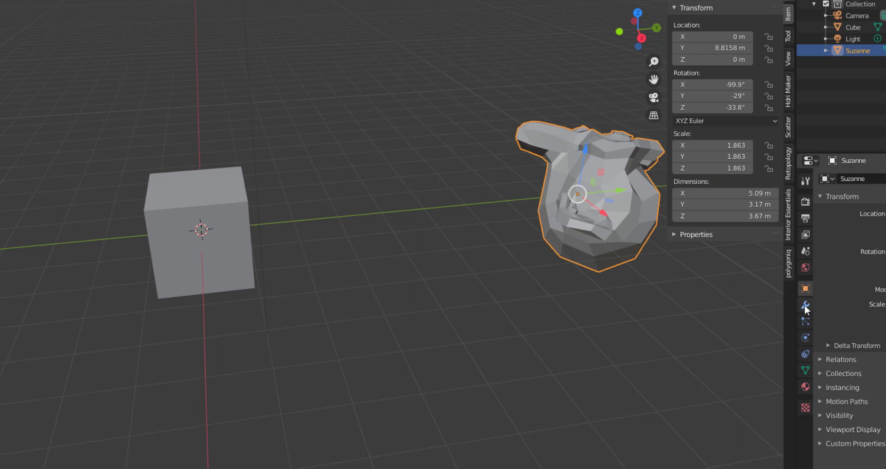
click(806, 304)
click(868, 178)
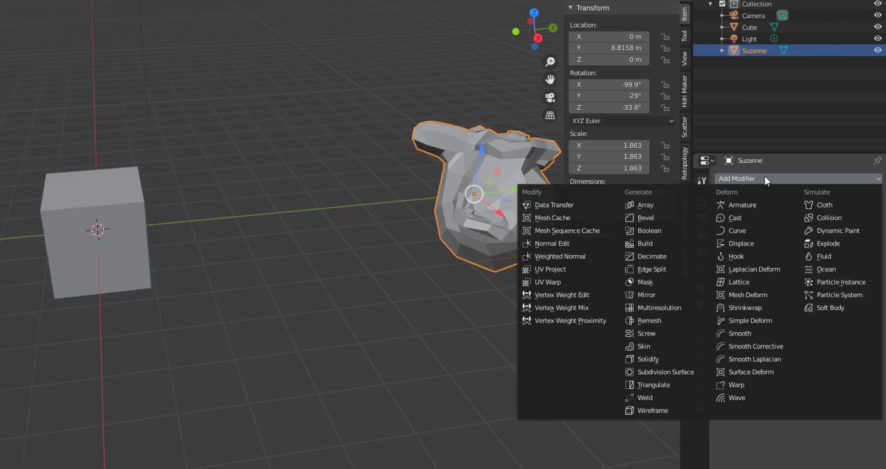
click(677, 372)
click(788, 267)
right_click(443, 280)
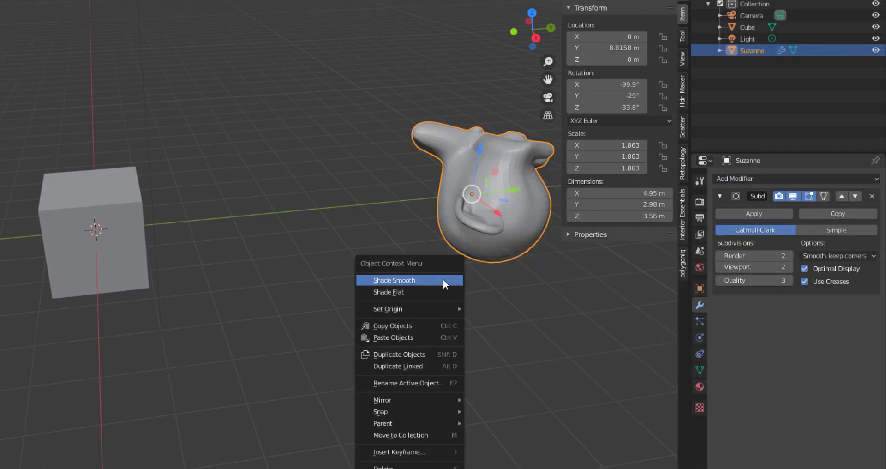
click(443, 280)
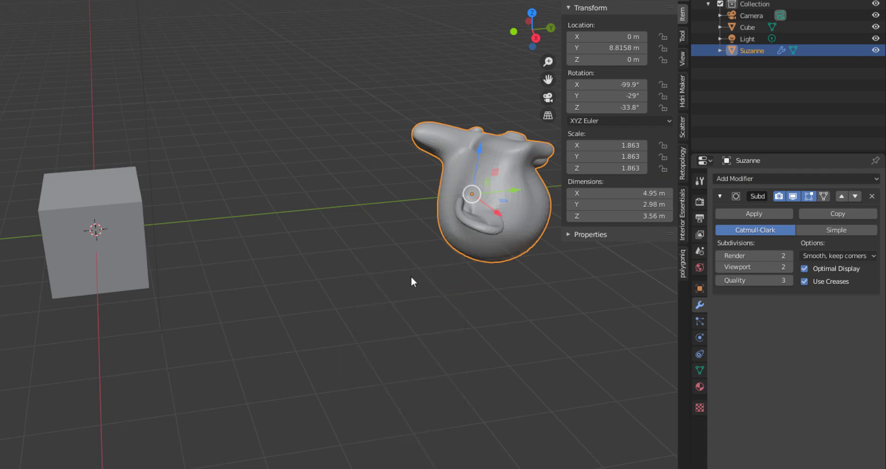
Step: Select the cube, add the monkey head as the active object, and copy its modifiers to the cube with Copy Attributes
middle_drag(411, 276, 43, 245)
click(42, 244)
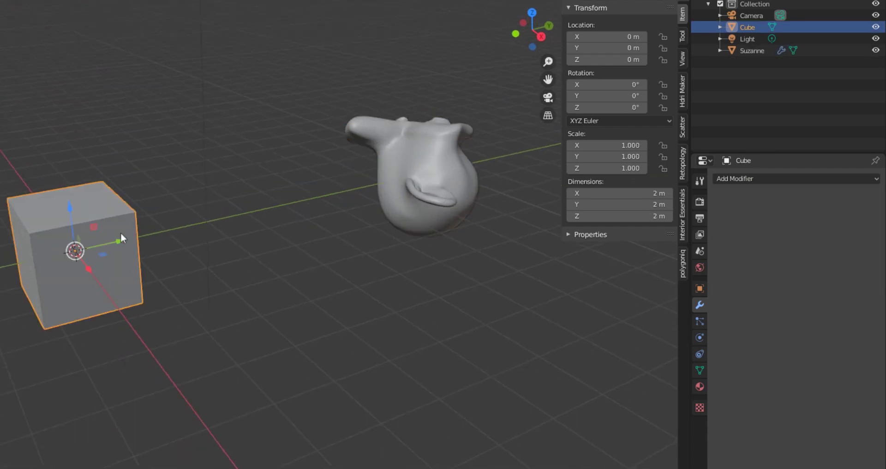
shift+click(394, 189)
key(ctrl+c)
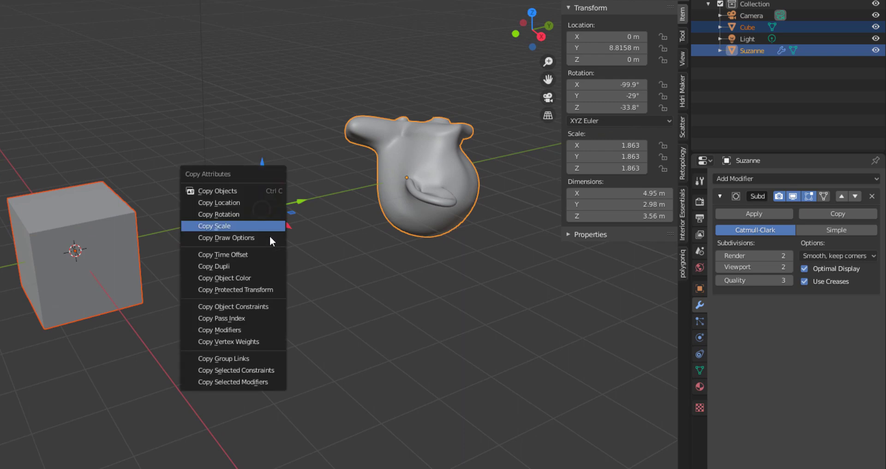
click(255, 330)
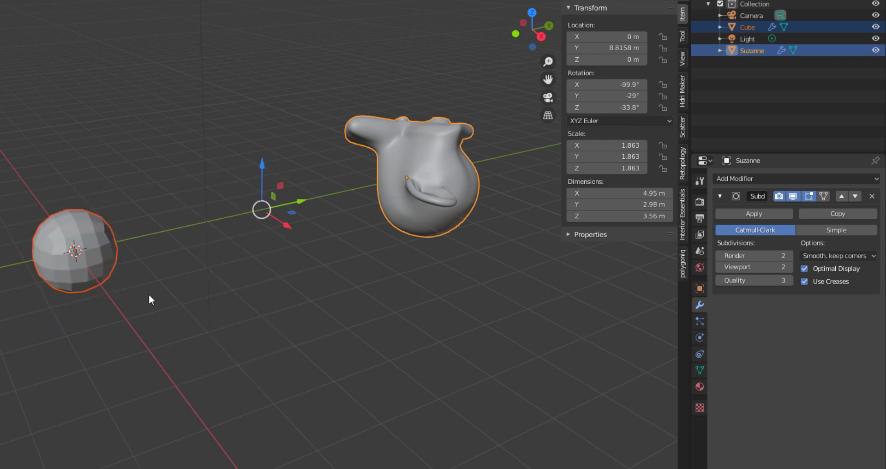
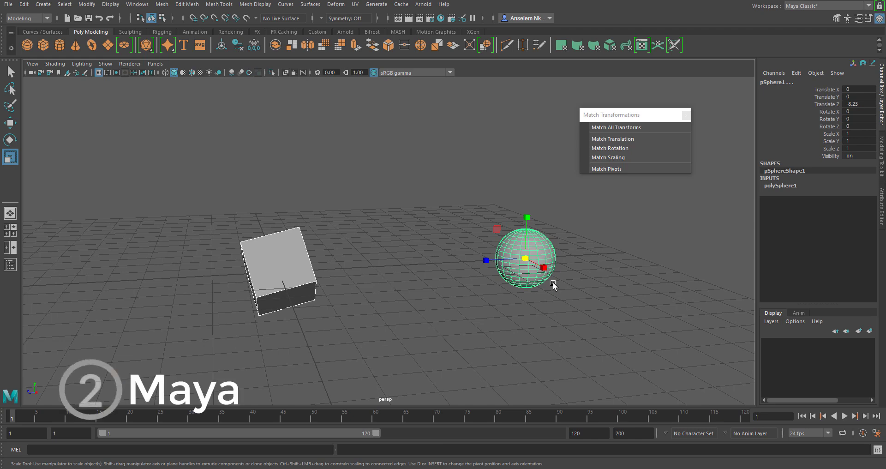
Step: Switch to Maya, open the Node Editor, and graph the input and output connections of all the sphere and cube nodes
alt+drag(485, 305, 505, 308)
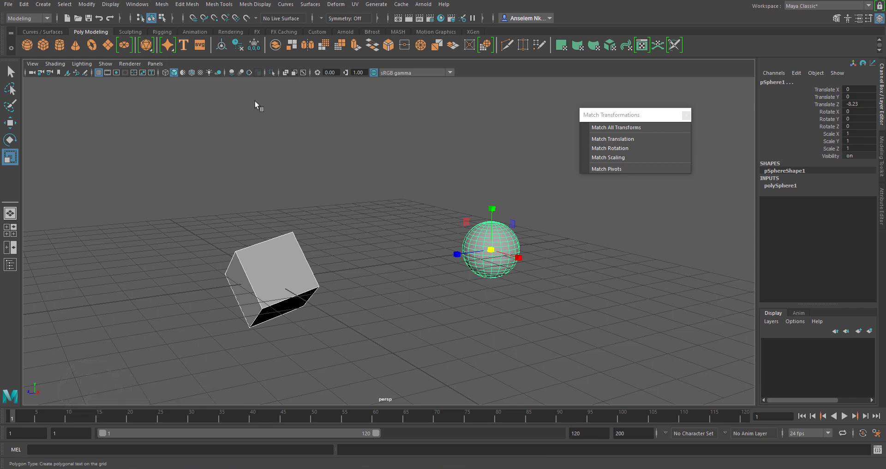
click(138, 6)
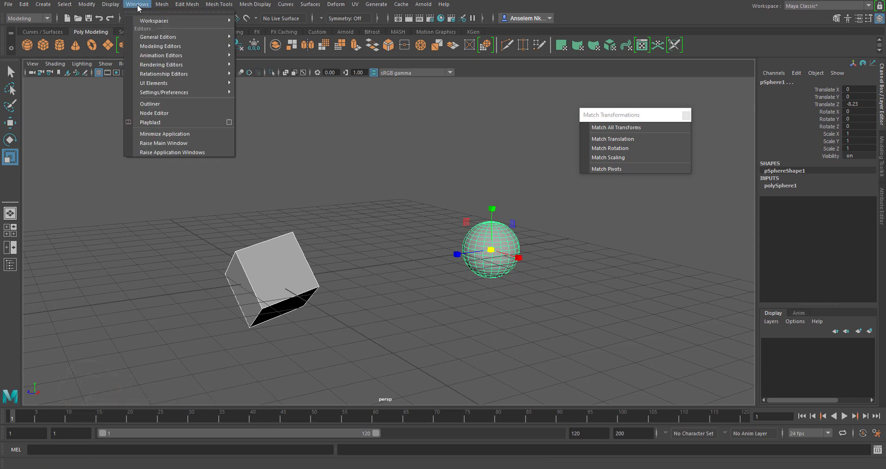
click(167, 113)
drag(475, 79, 634, 86)
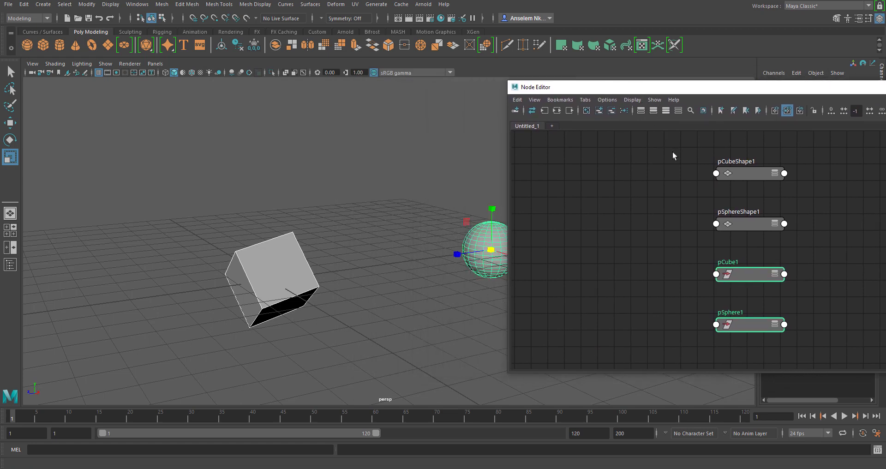
drag(656, 143, 784, 277)
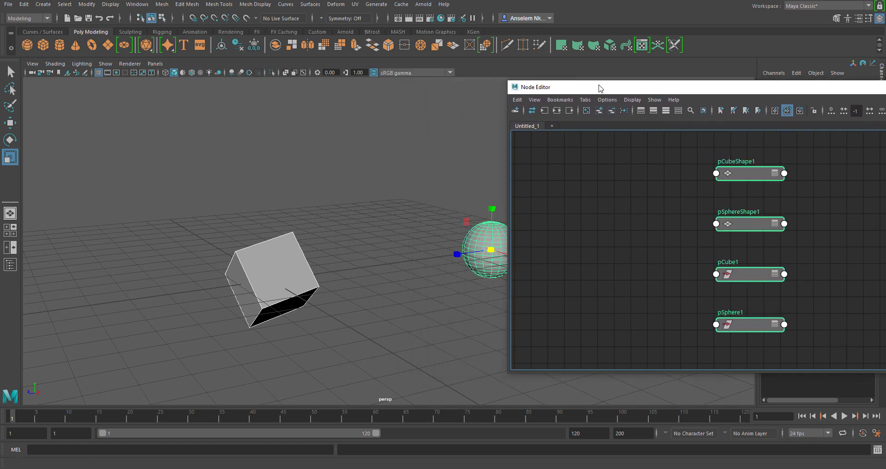
drag(599, 87, 527, 80)
click(435, 103)
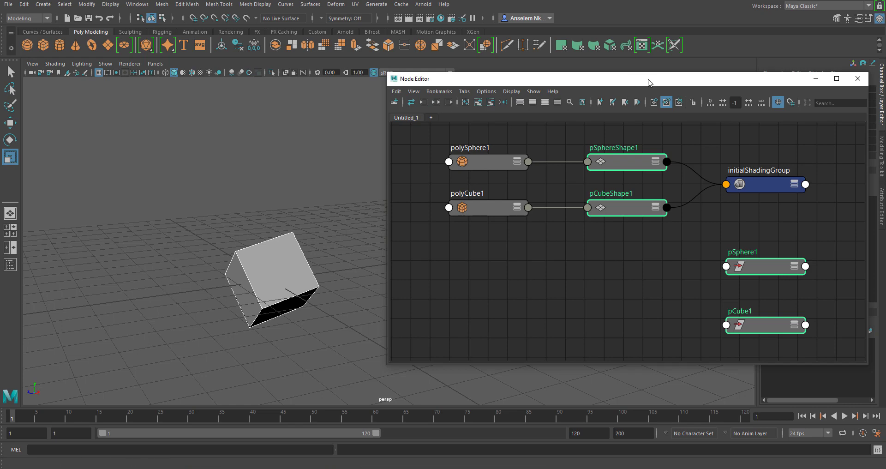
drag(648, 82, 421, 81)
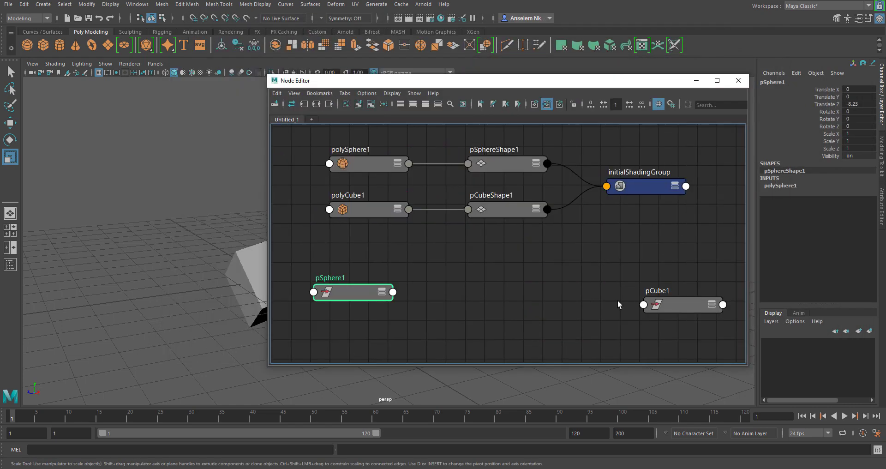
Step: Inspect the graphed nodes and initialShadingGroup, and expand the pSphere1 and pCube1 nodes to show their attributes
click(685, 302)
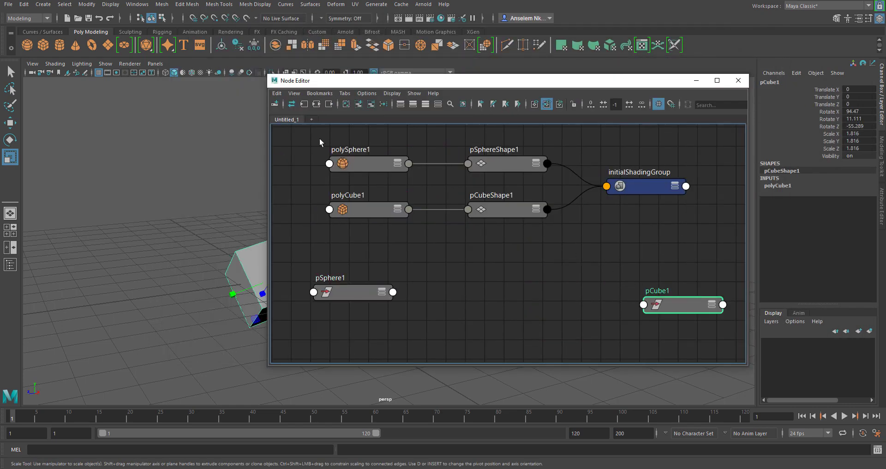
drag(307, 132, 579, 240)
click(644, 186)
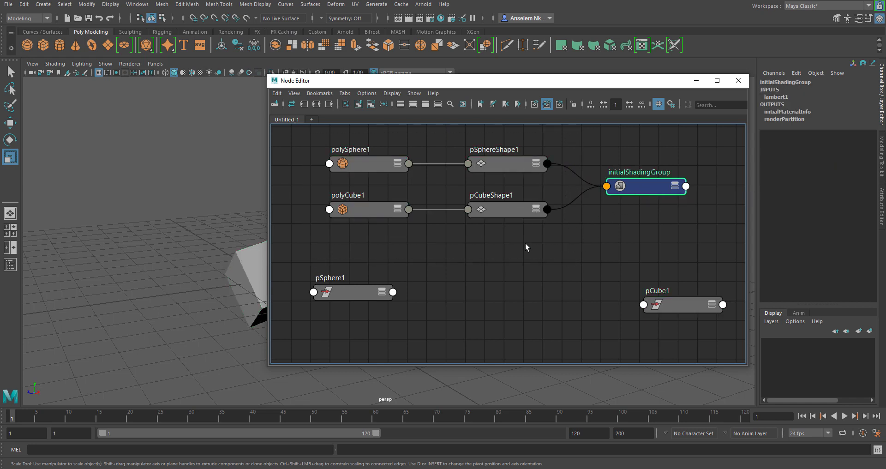
click(465, 266)
click(379, 299)
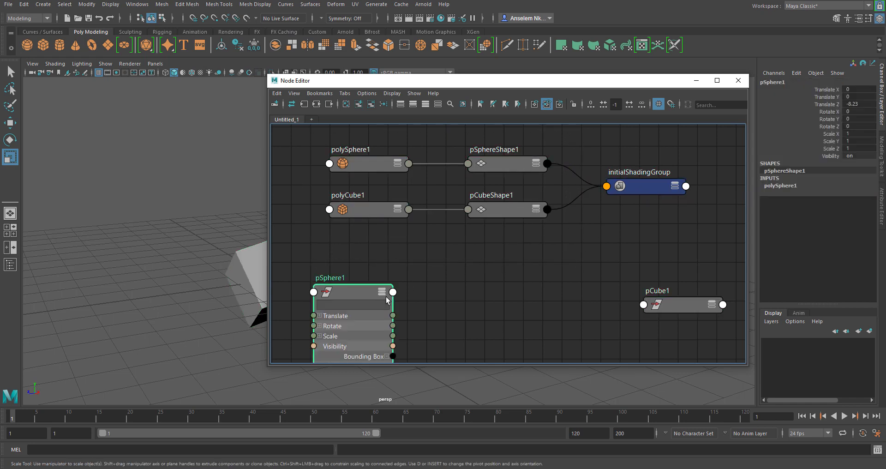
click(711, 305)
key(a)
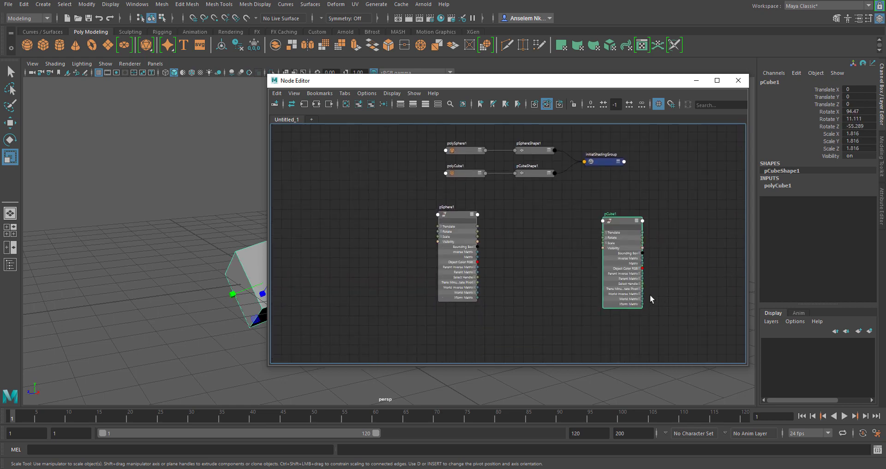
scroll(549, 277, up, 3)
scroll(549, 277, down, 1)
alt+middle_drag(535, 271, 547, 276)
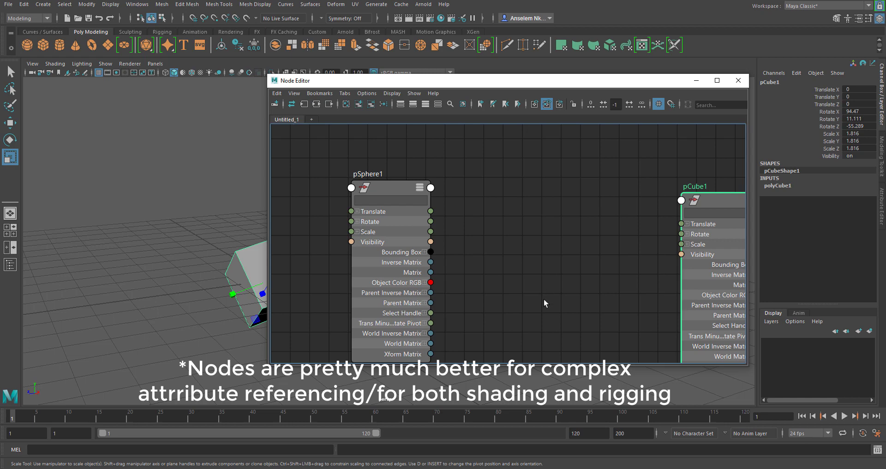
key(a)
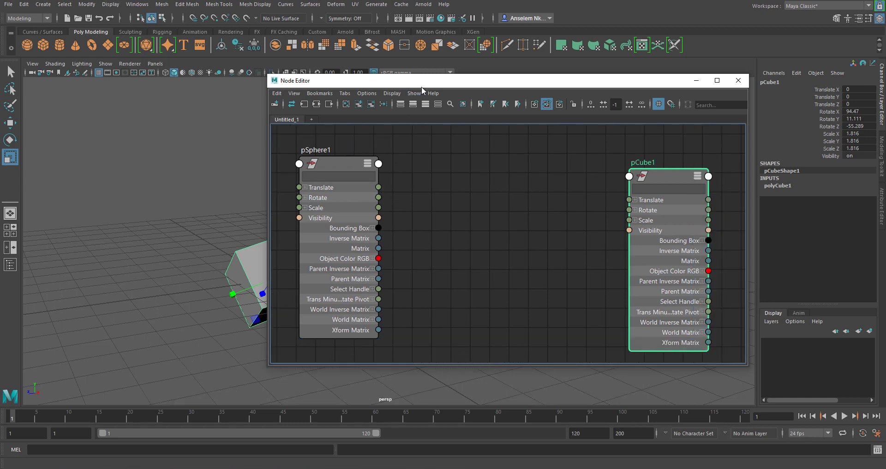
Step: Place the Node Editor clear of the cube in the viewport and move the pCube1 node closer to pSphere1
drag(422, 86, 610, 100)
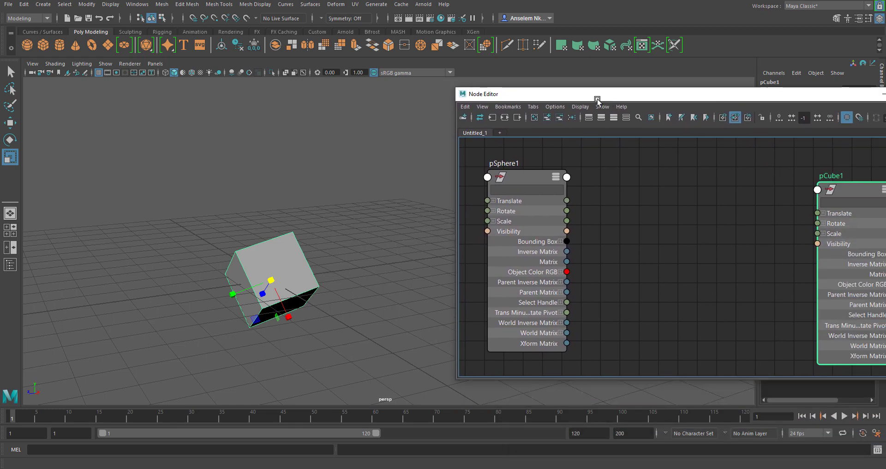
drag(458, 90, 547, 97)
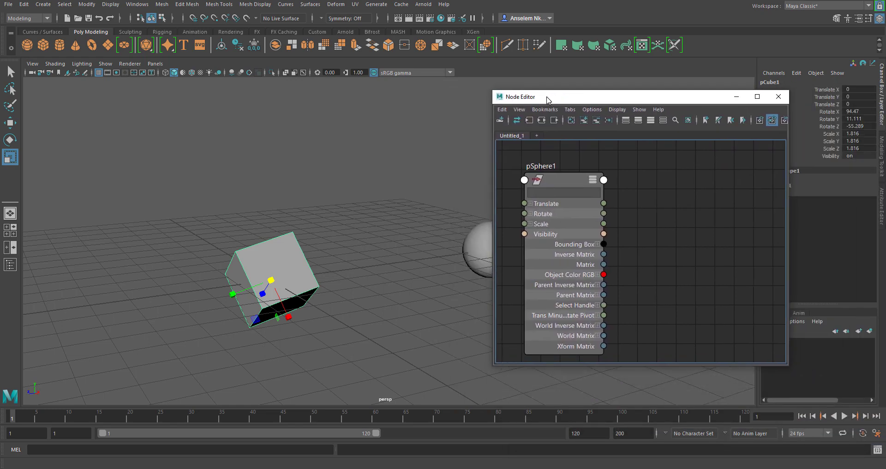
key(a)
scroll(634, 264, up, 2)
drag(773, 212, 658, 193)
scroll(656, 194, up, 3)
scroll(656, 196, down, 2)
alt+middle_drag(601, 227, 626, 210)
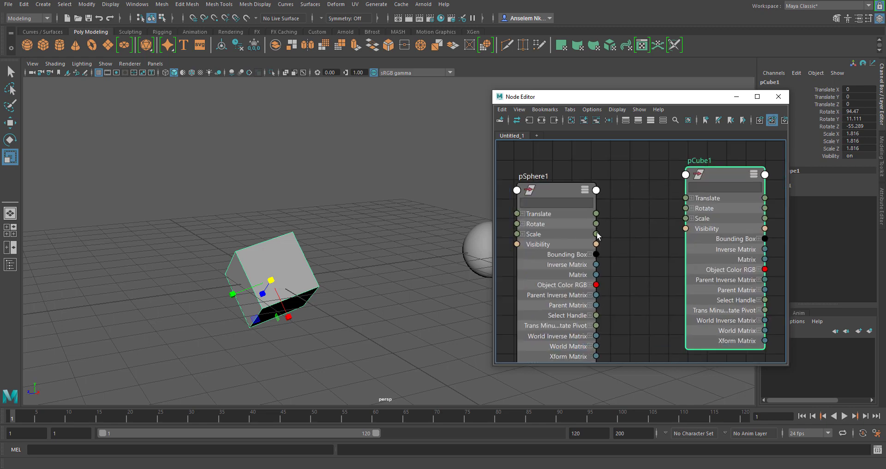
Step: Try connecting the sphere's Scale and Rotate to the cube's, disconnecting each, and undo the changes to the cube
drag(662, 228, 663, 229)
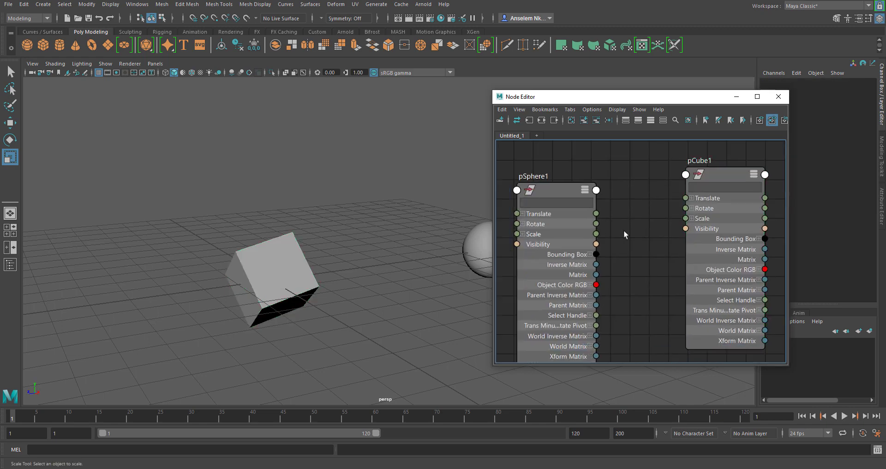
drag(596, 233, 634, 282)
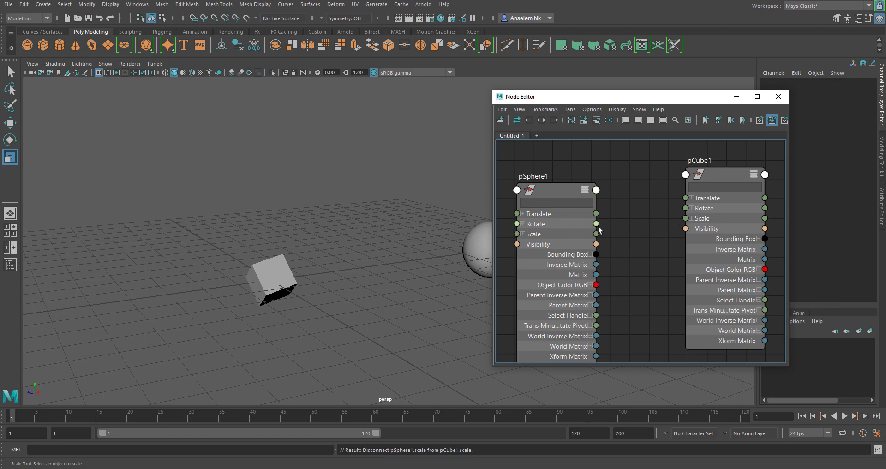
drag(595, 224, 633, 274)
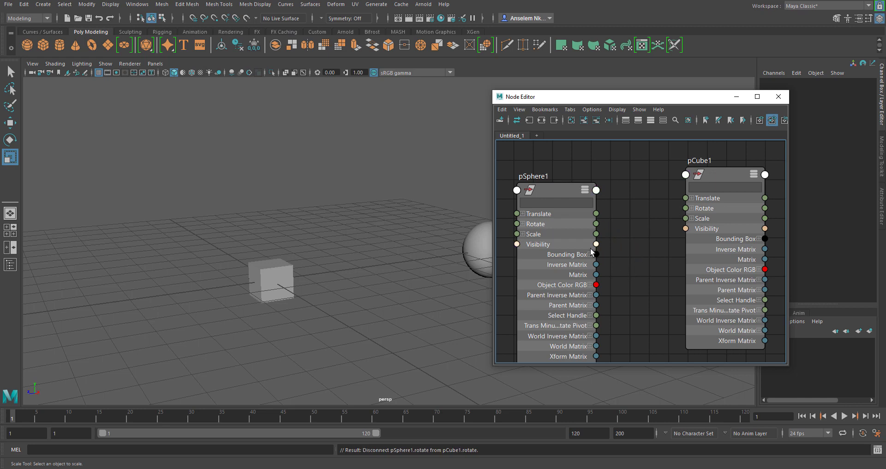
key(ctrl+z)
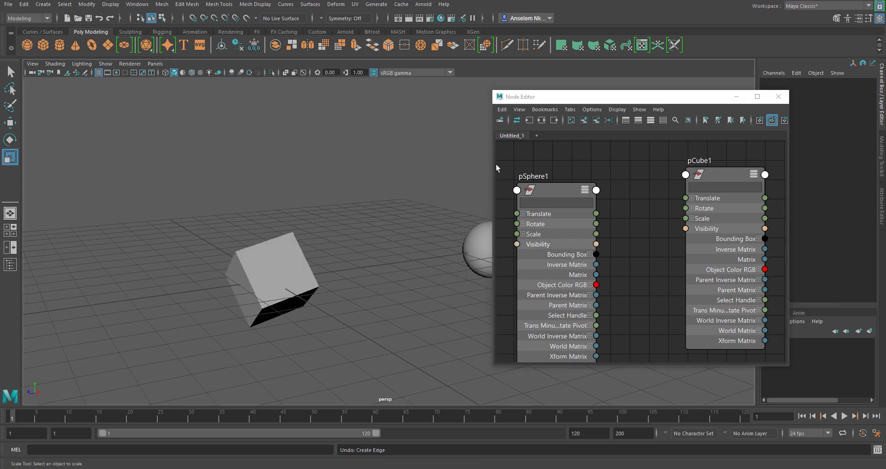
Step: Move the pSphere1 node next to pCube1, connect its Rotate output to the cube's Translate input, and select the resulting conversion node
drag(557, 190, 605, 176)
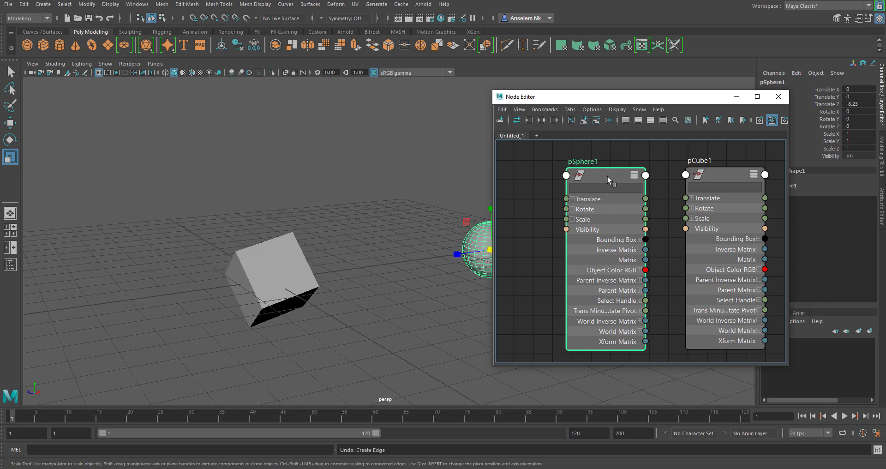
drag(611, 173, 590, 182)
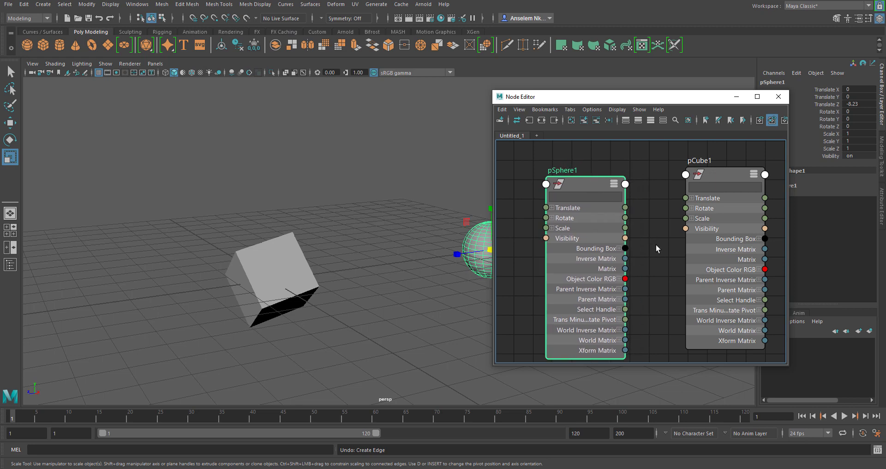
click(655, 245)
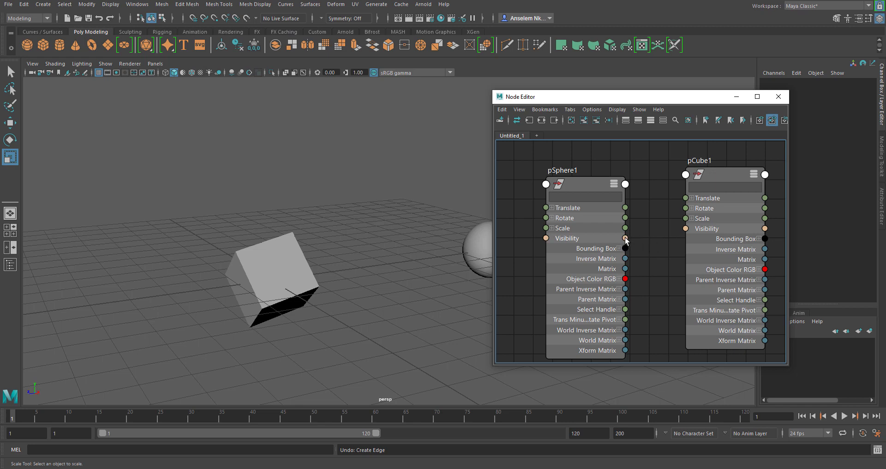
drag(624, 217, 685, 201)
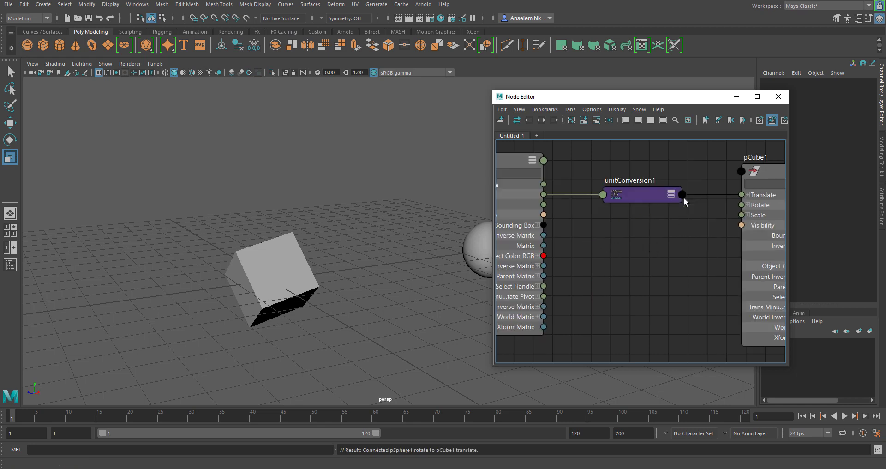
click(649, 195)
drag(610, 101, 670, 119)
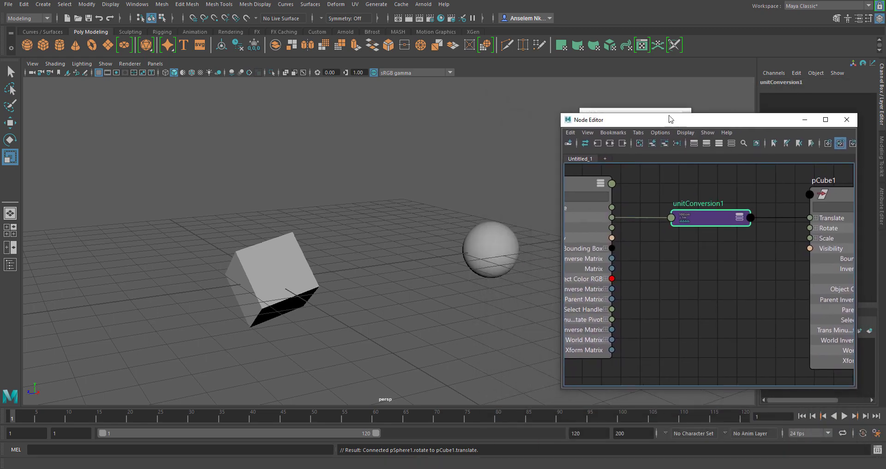
click(562, 37)
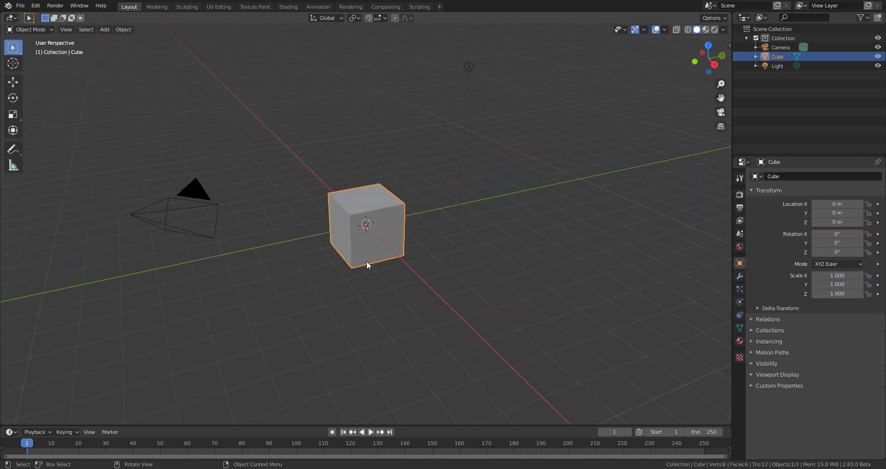
Step: Switch to Blender and add a Subdivision Surface modifier to the default cube
scroll(336, 248, up, 3)
key(ctrl+2)
scroll(397, 215, up, 2)
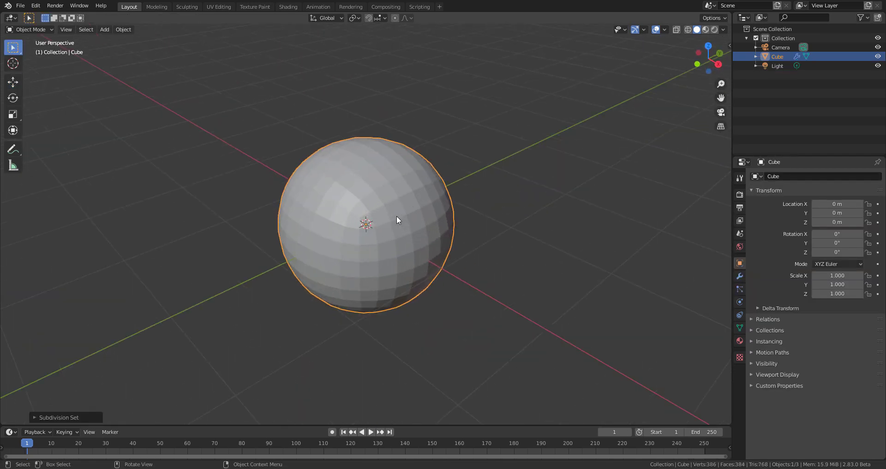
Step: Enter Edit Mode with face selection and inset the cube's top face
key(Tab)
middle_drag(397, 215, 374, 220)
key(3)
key(alt+a)
scroll(335, 135, down, 3)
click(415, 168)
middle_drag(434, 167, 349, 192)
key(i)
click(369, 164)
scroll(401, 178, up, 2)
Step: Extrude the inset top face down into the cube to hollow it into a cup, and return to Object Mode
key(r)
right_click(411, 203)
key(e)
click(408, 267)
key(alt+a)
scroll(406, 259, up, 2)
key(Tab)
Step: Deselect the cup and place the 3D cursor in the empty space beside it along the Y axis
scroll(385, 158, down, 7)
shift+middle_drag(389, 237, 206, 244)
key(alt+a)
shift+right_click(374, 196)
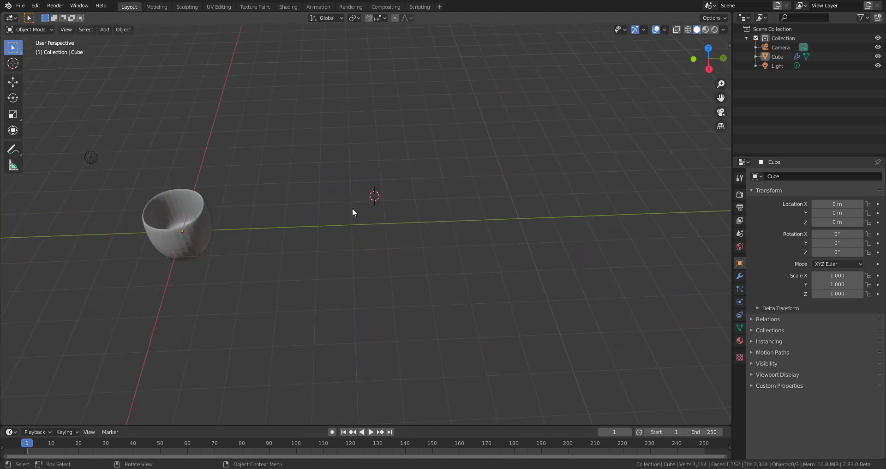
Step: Add a monkey mesh at the 3D cursor, in the empty space beside the cup
key(shift+a)
mouse_move(352, 208)
click(381, 298)
middle_drag(381, 298, 386, 187)
Step: Copy the cup's modifiers onto the monkey with Copy Attributes, making the cup the active object, and deselect everything
shift+click(137, 250)
key(ctrl+c)
click(167, 255)
scroll(385, 187, up, 5)
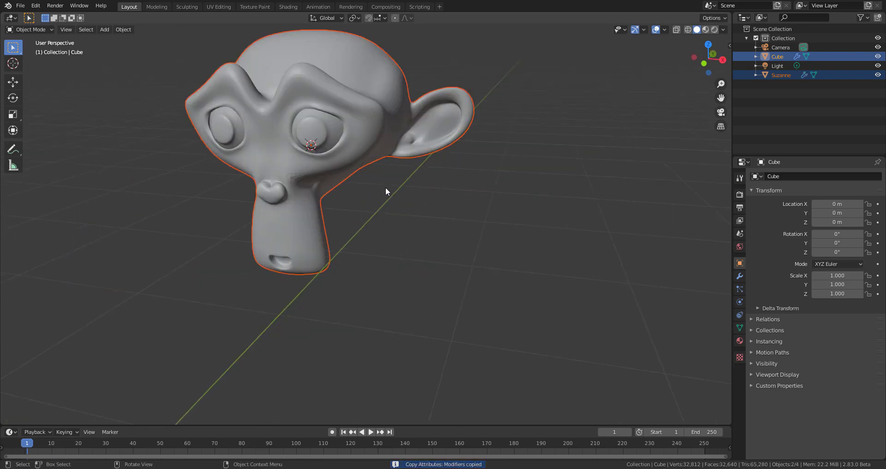
scroll(385, 187, down, 5)
middle_drag(383, 314, 425, 322)
key(alt+a)
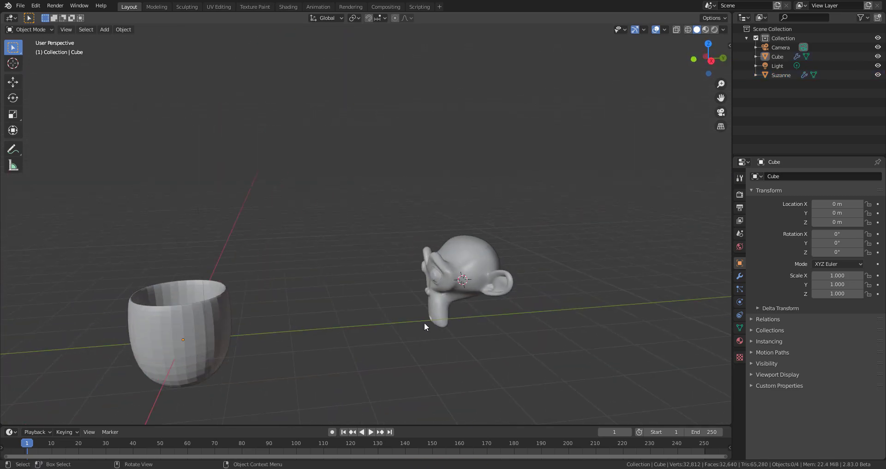
Step: Scale the cup down uniformly to about 0.391
click(426, 320)
click(229, 347)
key(s)
click(201, 352)
Step: Copy the monkey's location onto the cup with Copy Attributes, making the monkey the active object
middle_drag(240, 346, 259, 346)
shift+click(424, 316)
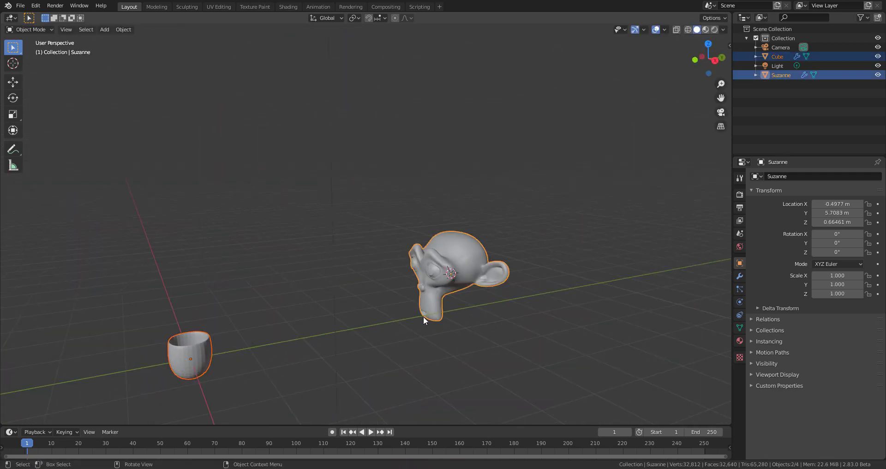
key(ctrl+c)
click(405, 215)
middle_drag(405, 214, 370, 261)
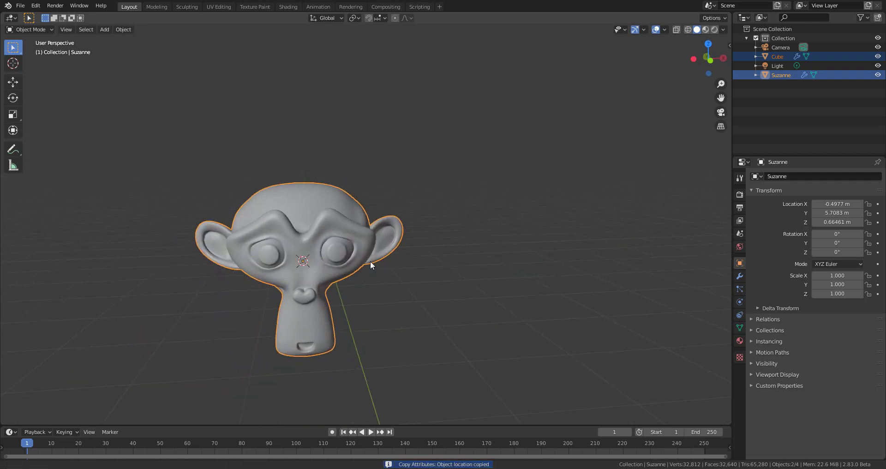
Step: Move the cup up onto the top of the monkey's head and enlarge it uniformly to a scale of about 0.613
click(778, 56)
scroll(395, 217, up, 3)
key(g)
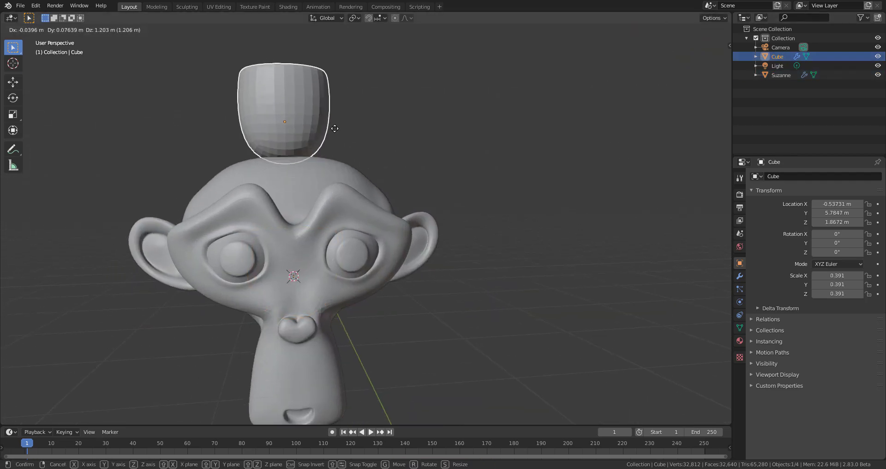
click(336, 125)
key(s)
click(368, 139)
Step: Apply smooth shading to the cup on the monkey's head
middle_drag(368, 143, 332, 208)
scroll(291, 272, down, 3)
scroll(276, 272, up, 3)
mouse_move(235, 271)
middle_down()
mouse_move(279, 267)
mouse_move(307, 292)
mouse_move(315, 286)
middle_up()
right_click(348, 204)
click(348, 205)
scroll(351, 200, up, 2)
scroll(353, 196, down, 2)
middle_drag(354, 198, 361, 244)
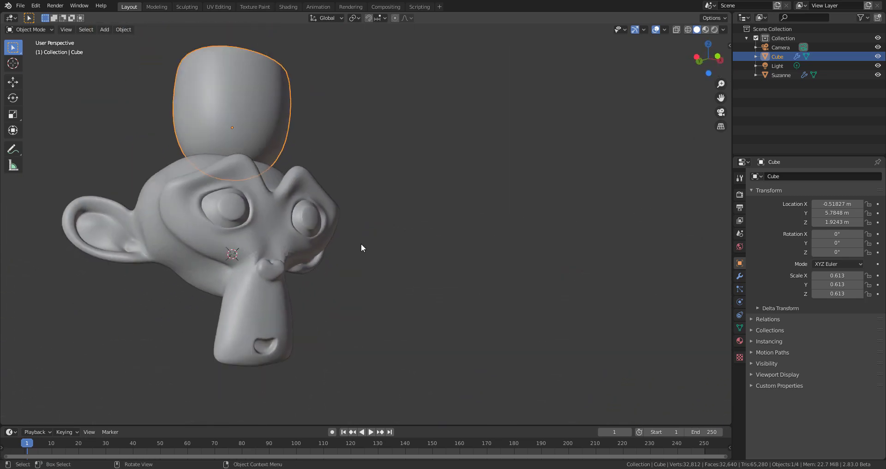
Step: Add a torus at the 3D cursor and copy the monkey's modifiers onto it with Copy Attributes
key(shift+a)
mouse_move(366, 276)
click(393, 342)
shift+click(266, 320)
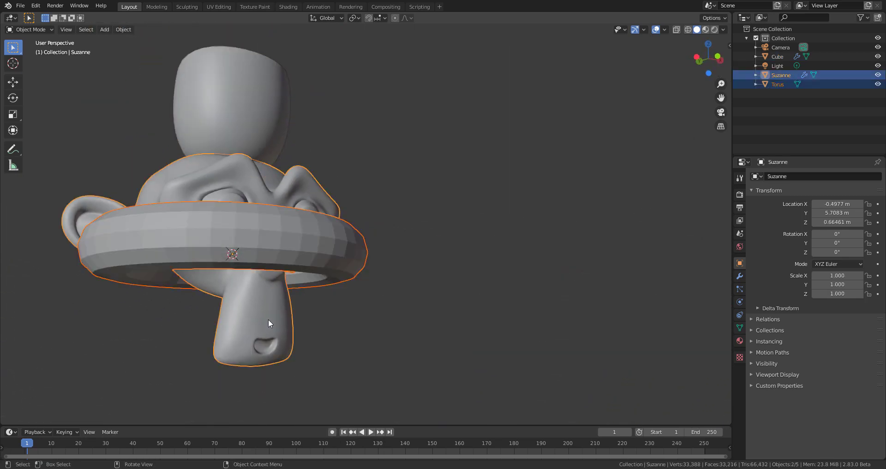
key(ctrl+c)
click(302, 406)
middle_drag(377, 333, 374, 320)
Step: Move the torus down around the base of the monkey's head, to a Z location of about -0.15 m, and deselect it
click(344, 265)
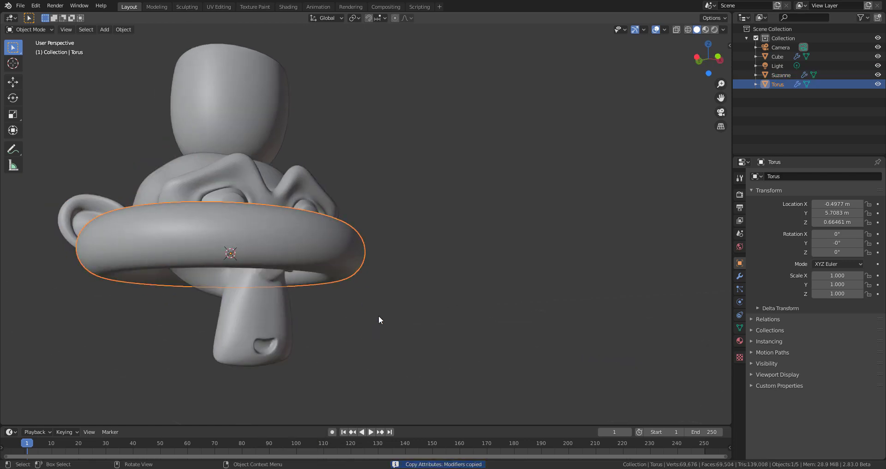
key(g)
click(406, 417)
click(485, 323)
Step: Add a cube at a new 3D cursor position in the empty space beside the torus and scale it down uniformly
shift+right_click(574, 359)
key(shift+a)
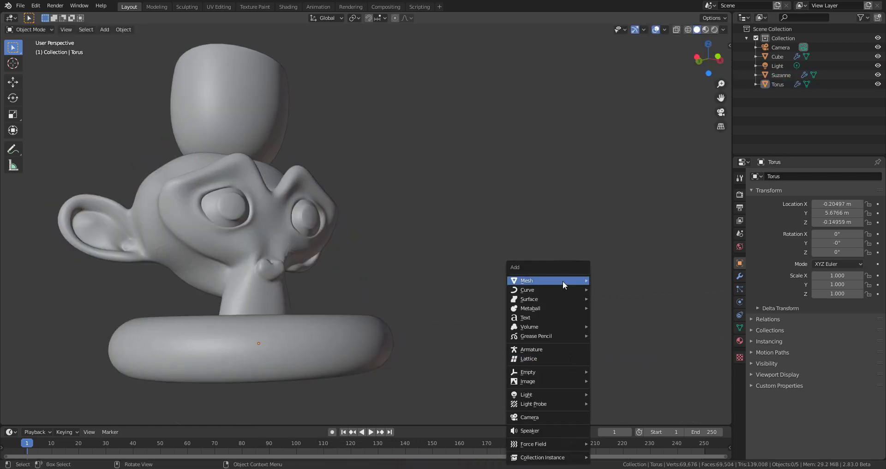
mouse_move(521, 281)
click(654, 290)
key(s)
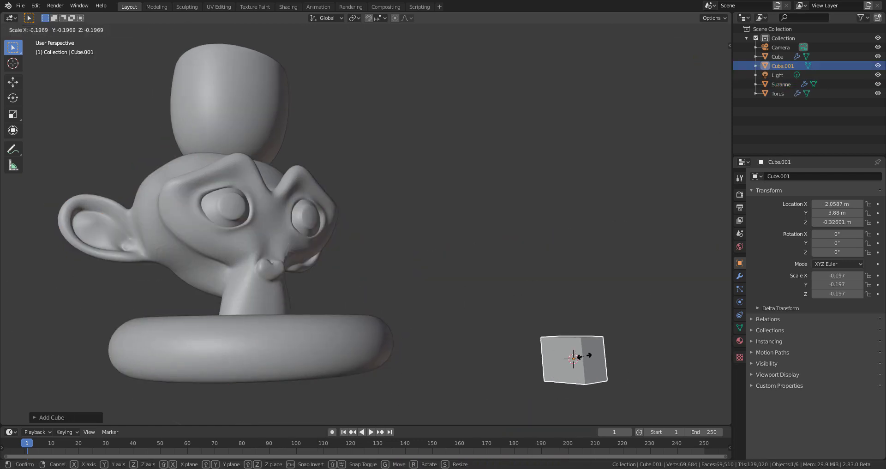